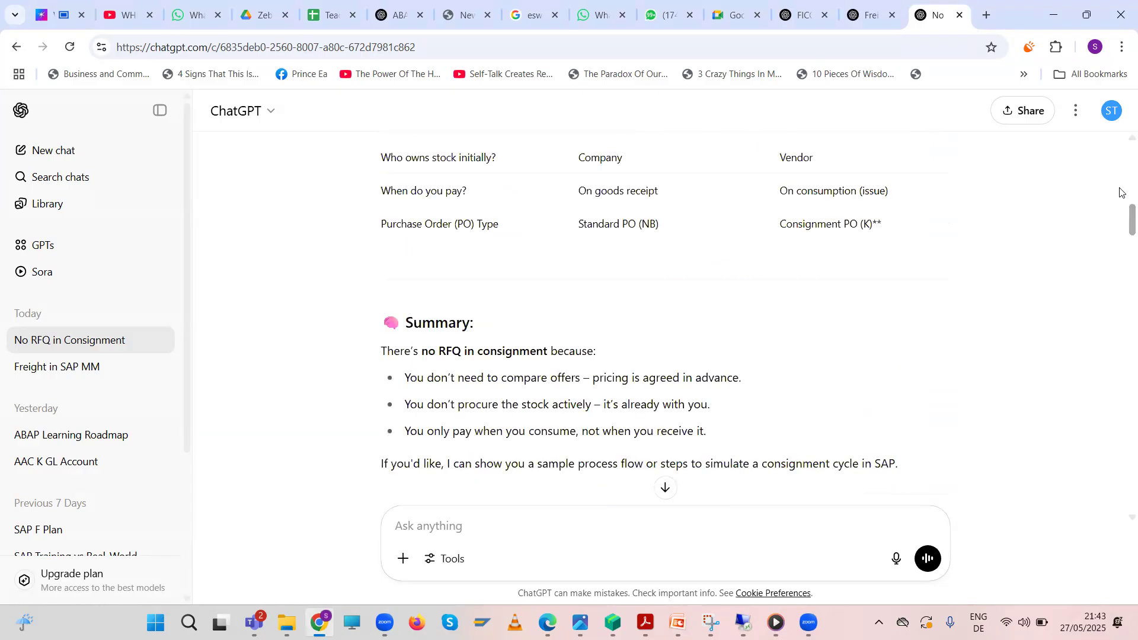
- Read through the ChatGPT answer on consignment and the missing info record error down to its summary fix
left_click_drag(1121, 165, 1122, 454)
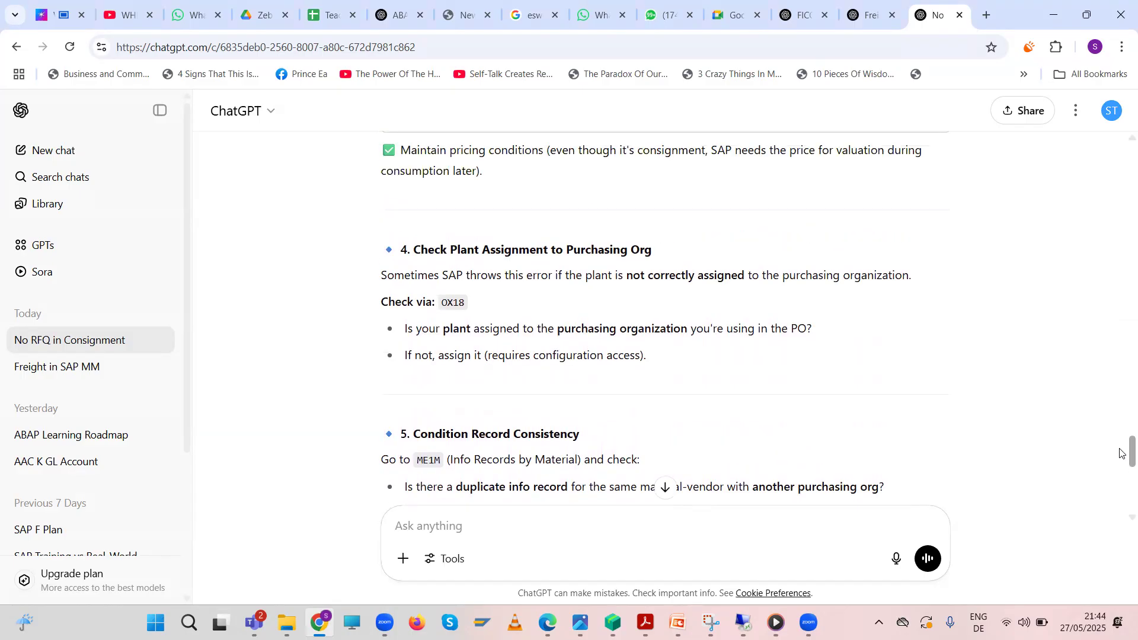
scroll(1120, 453, "up", 4)
scroll(1120, 454, "down", 4)
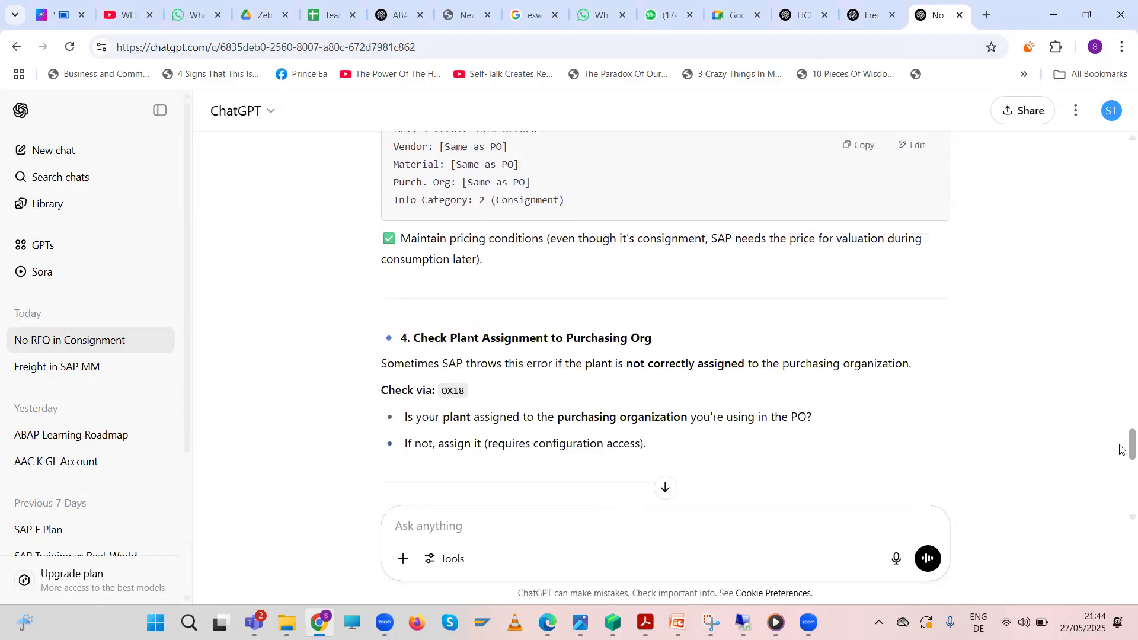
left_click_drag(1121, 453, 1122, 491)
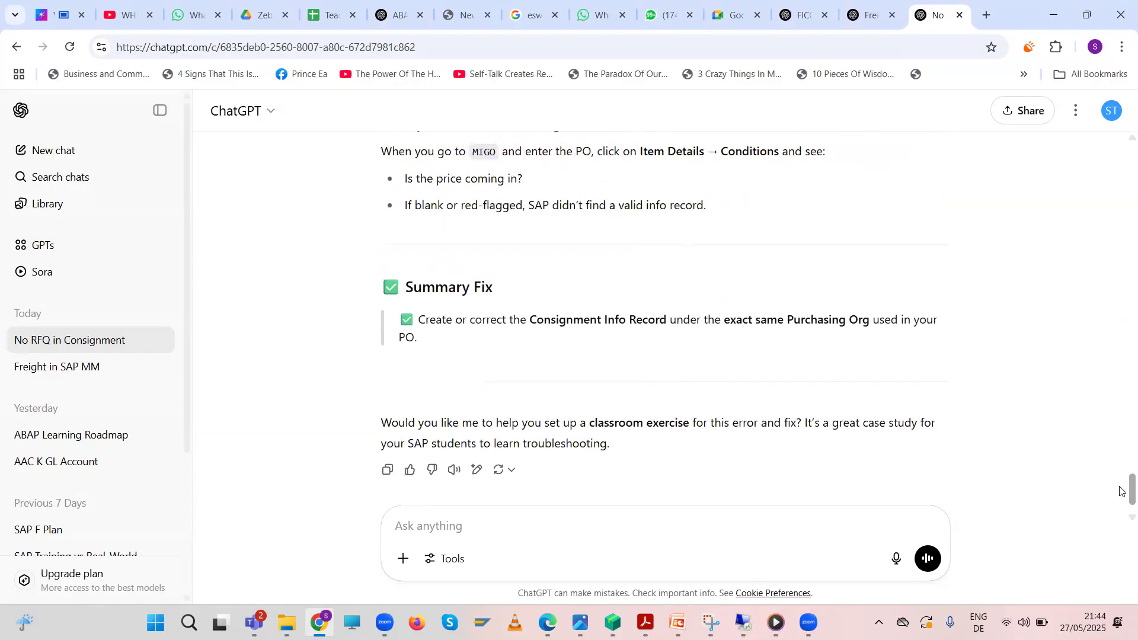
scroll(1120, 491, "up", 1)
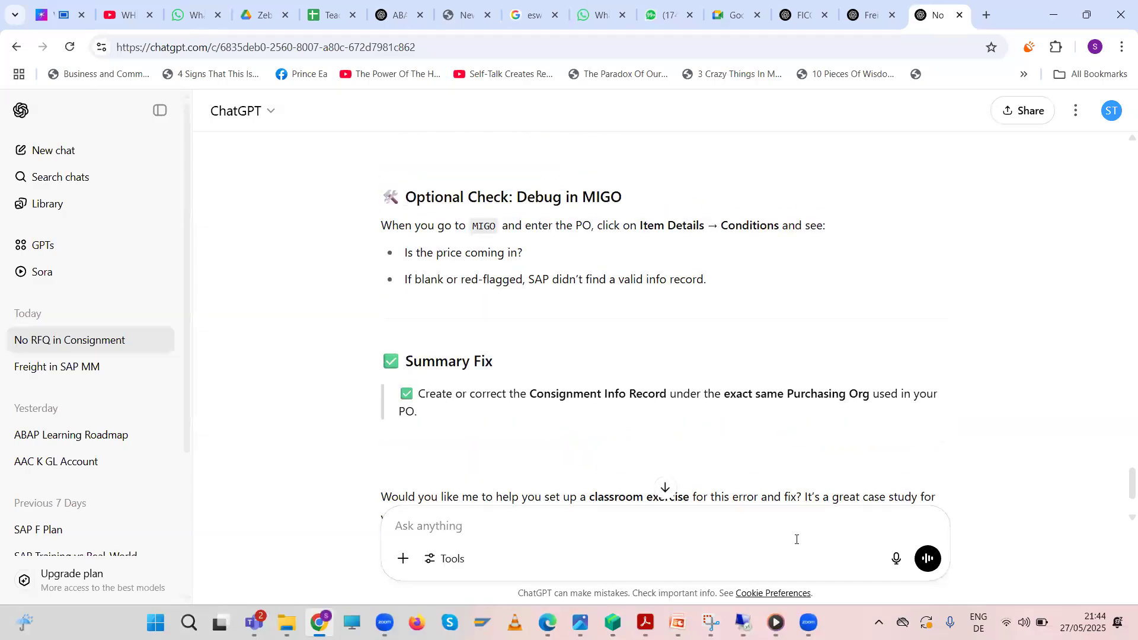
- Switch to the SAP remote session, dismiss the log, and review the RM - Rubber item's quantity, location, purchase order, partner and material details
left_click(743, 622)
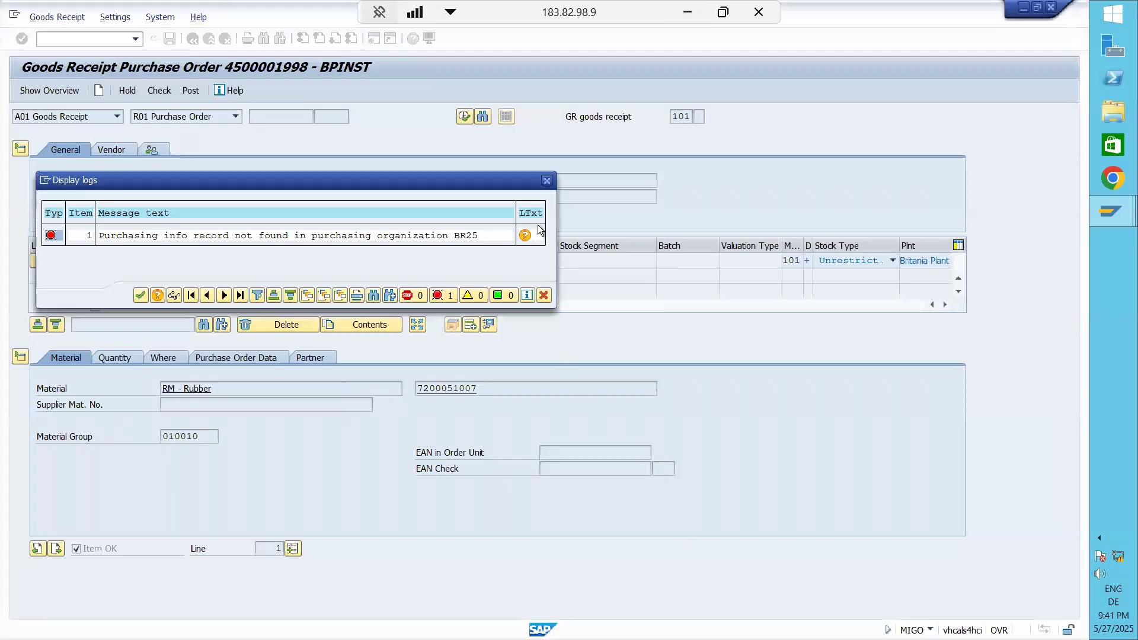
left_click(546, 185)
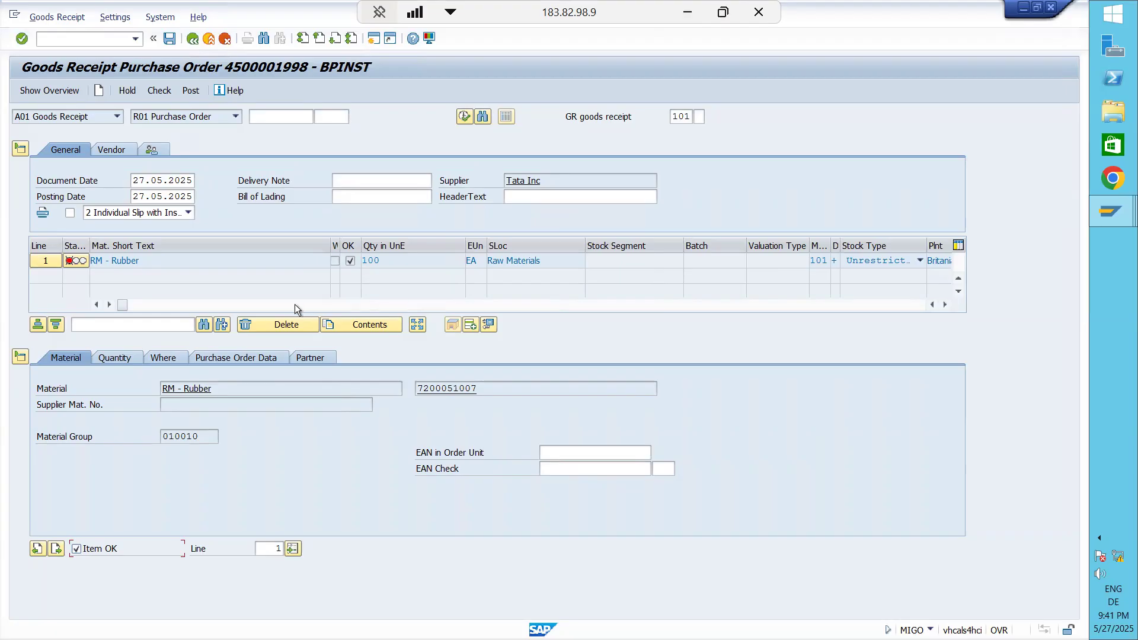
left_click(119, 361)
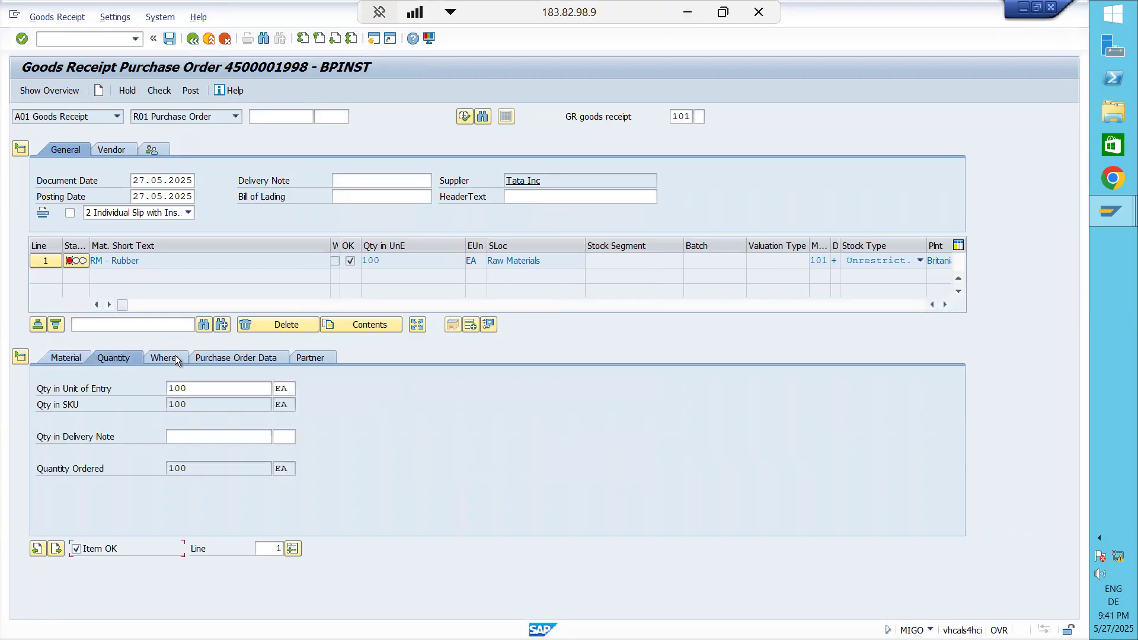
left_click(177, 354)
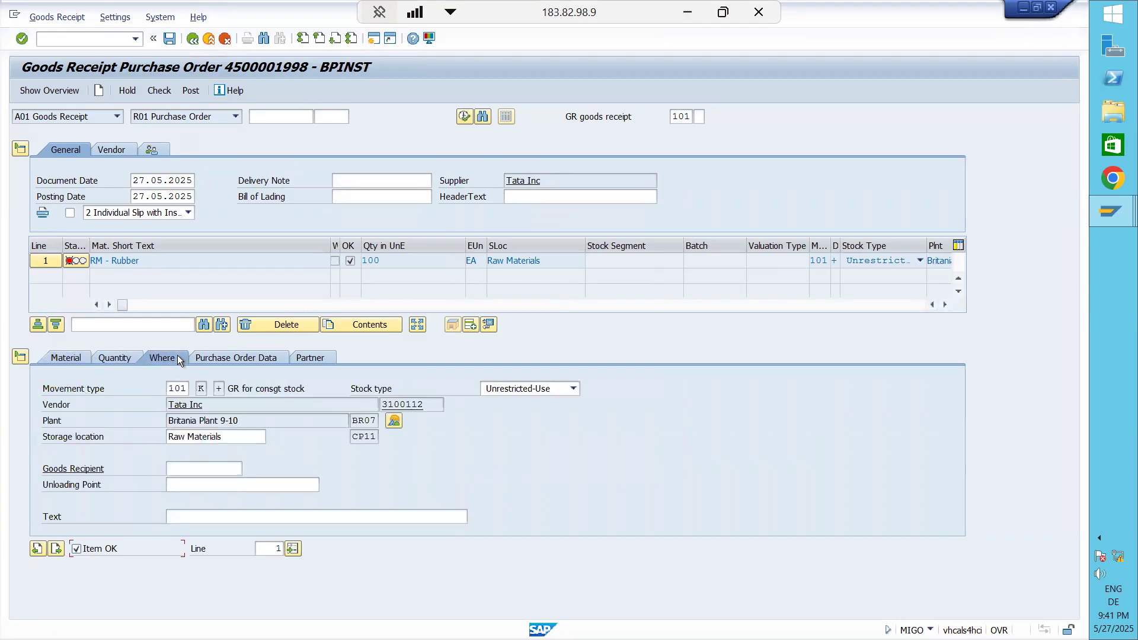
left_click(211, 359)
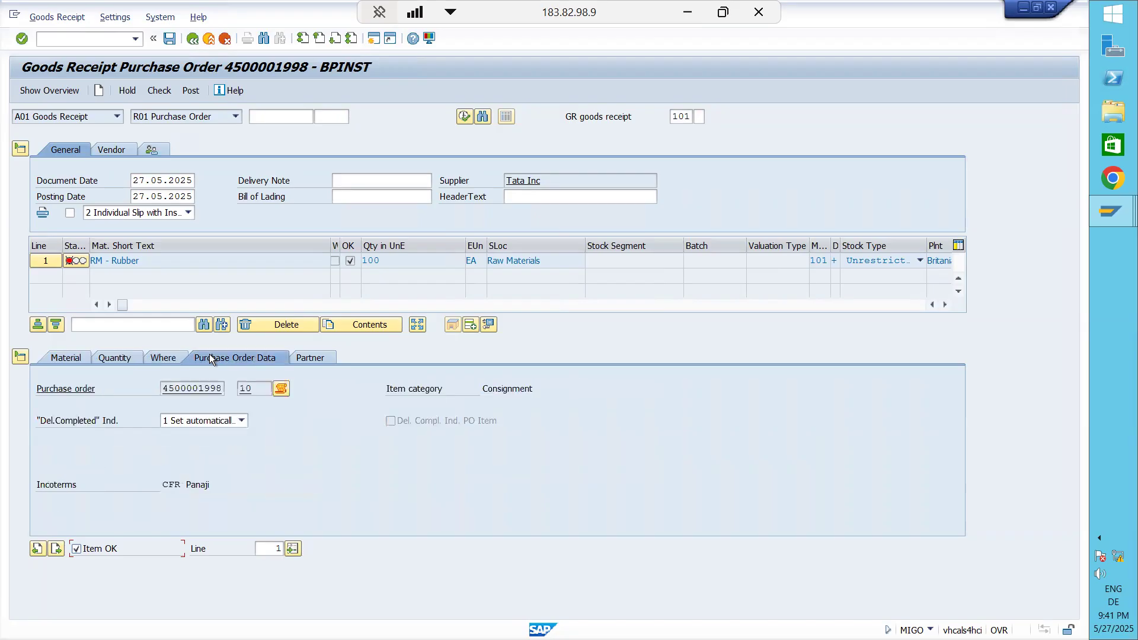
left_click(306, 359)
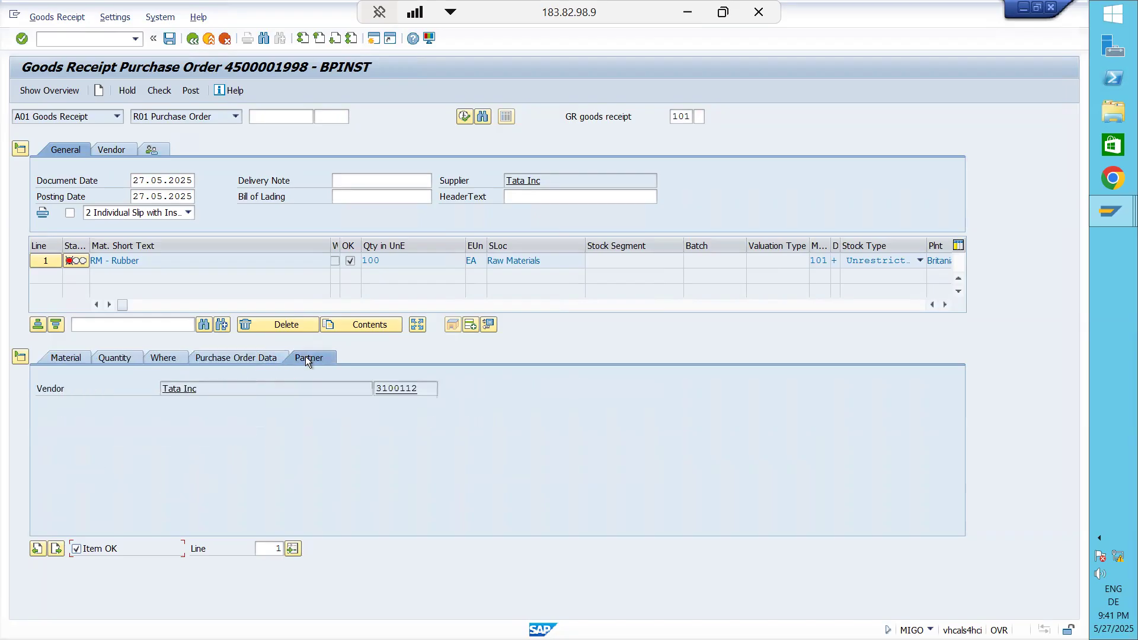
left_click(73, 359)
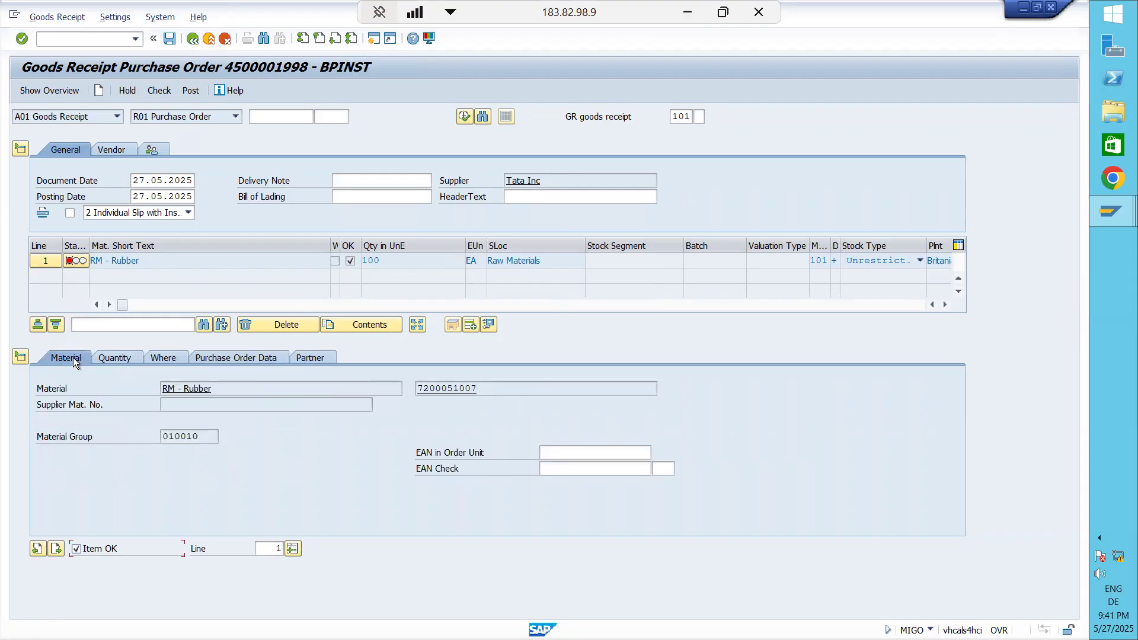
- Check the goods receipt and read the detailed explanation of the purchasing info record error, closing the help and log
left_click(165, 90)
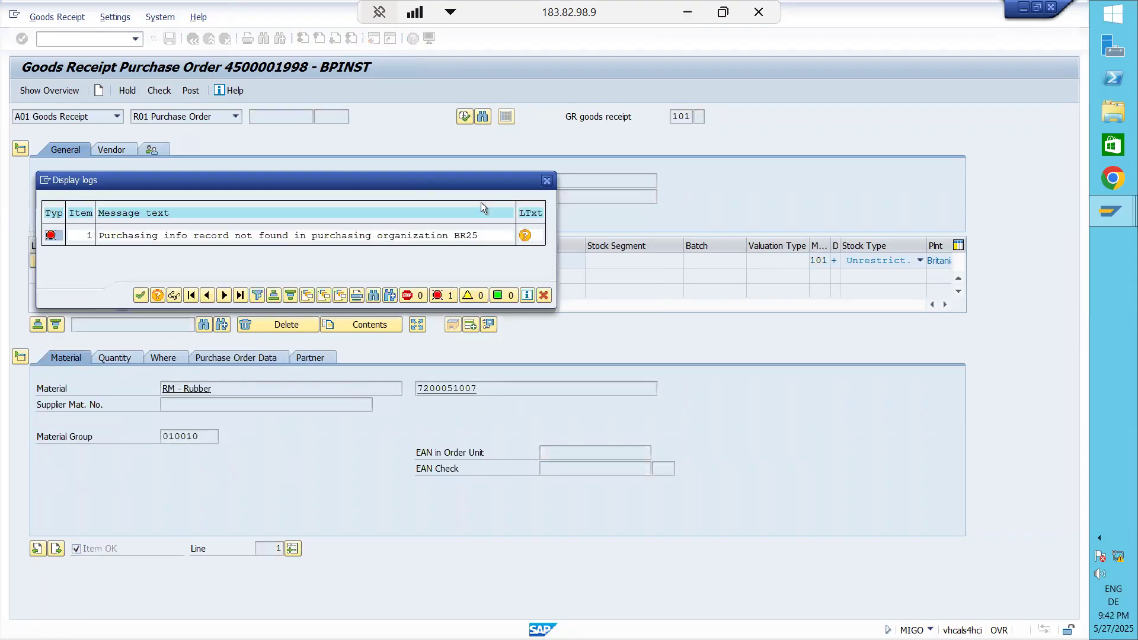
double_click(446, 235)
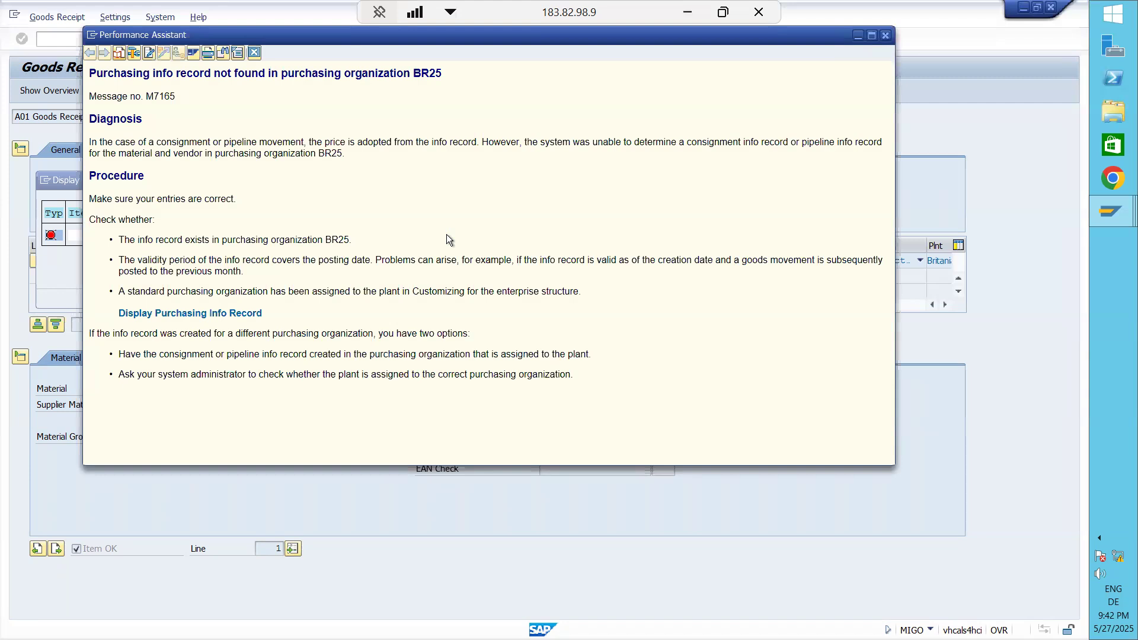
left_click(887, 37)
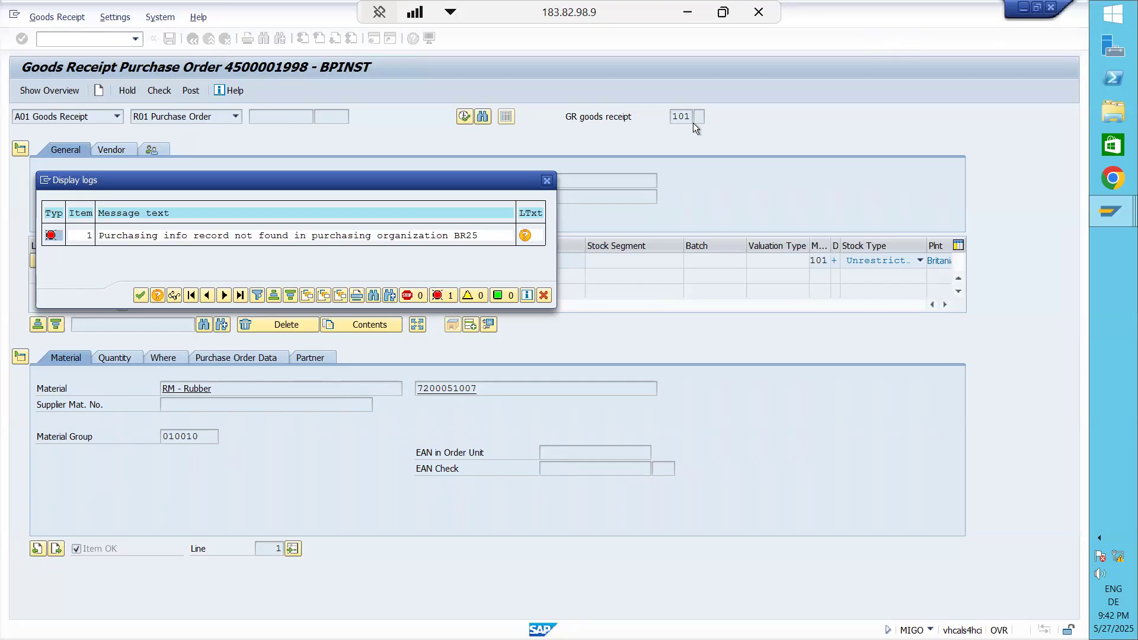
left_click(546, 181)
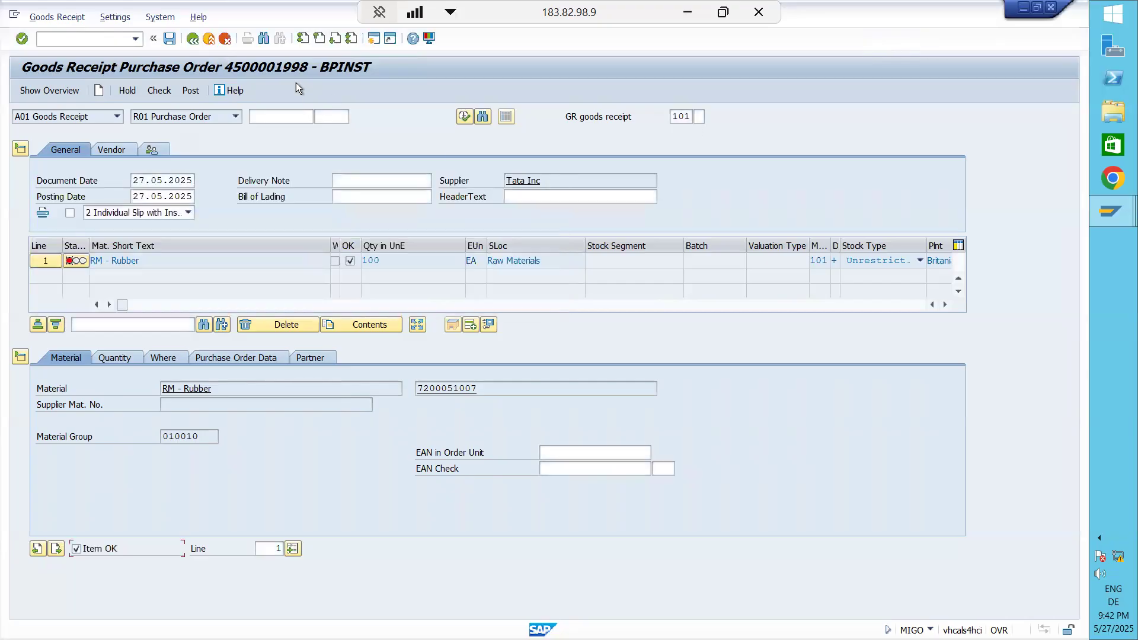
- Exit the goods receipt without saving and start transaction ME11 for creating an info record
left_click(191, 44)
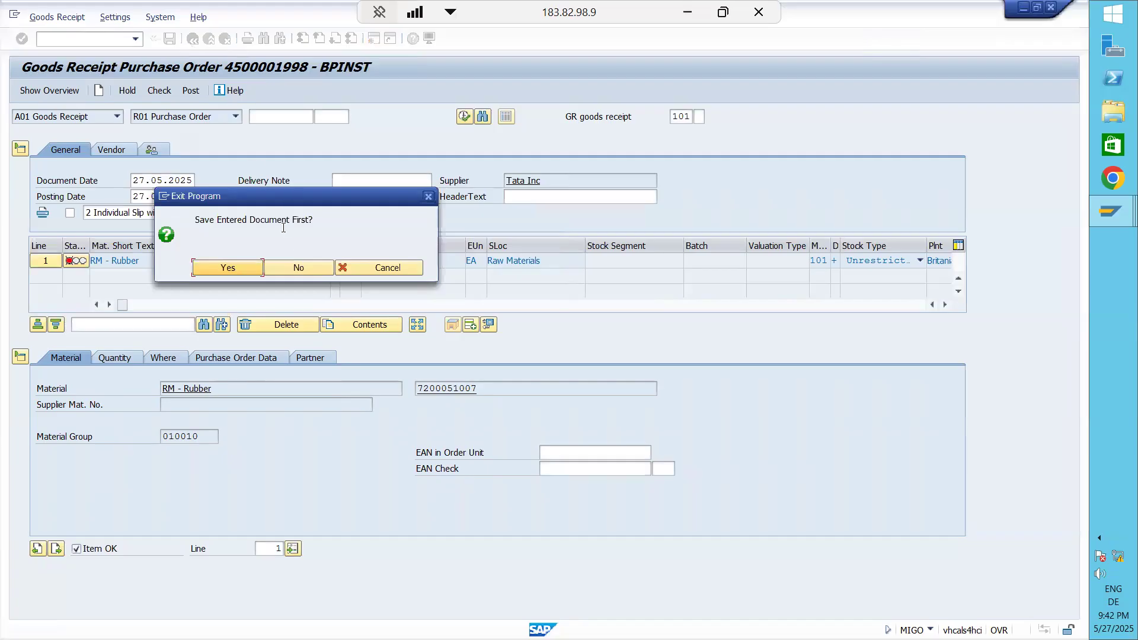
left_click(292, 269)
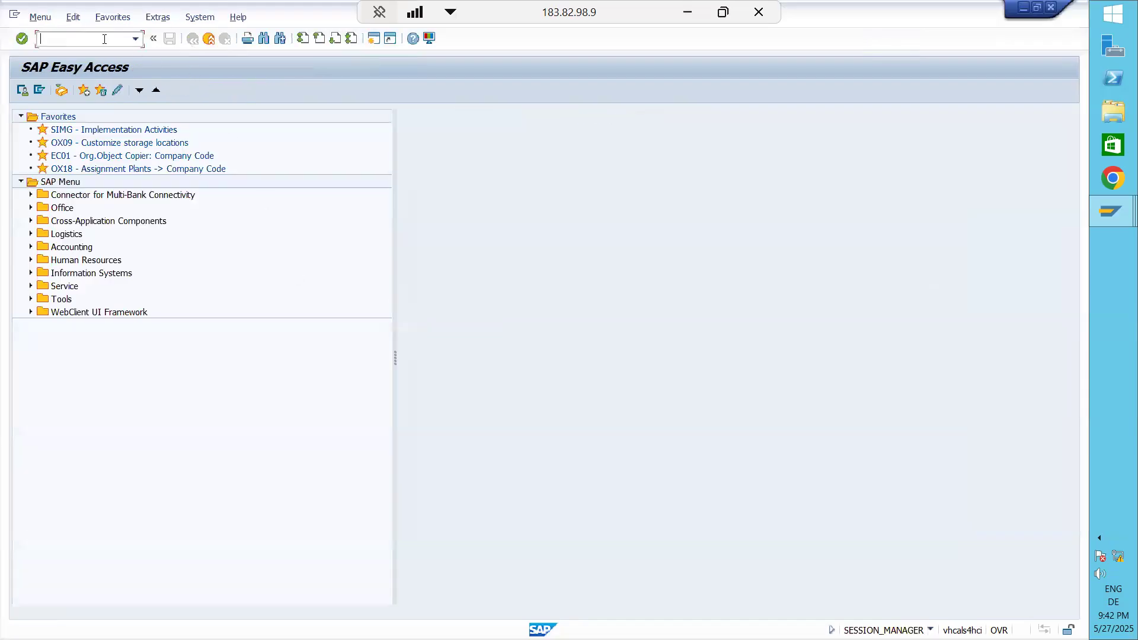
type("mee")
key("Return")
type("me11")
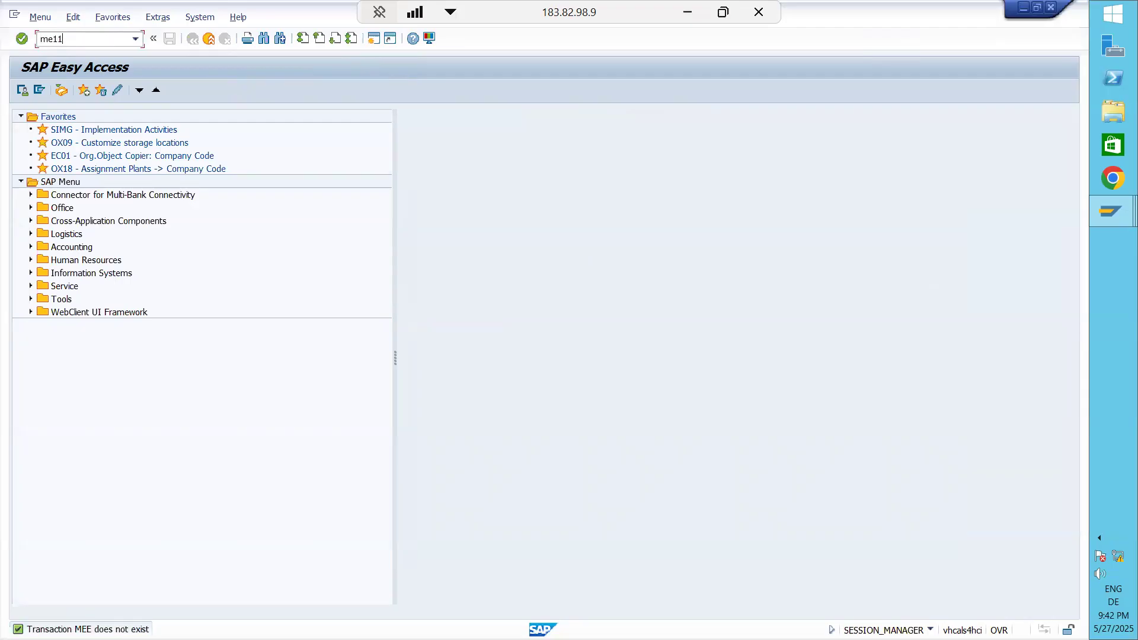
key("Return")
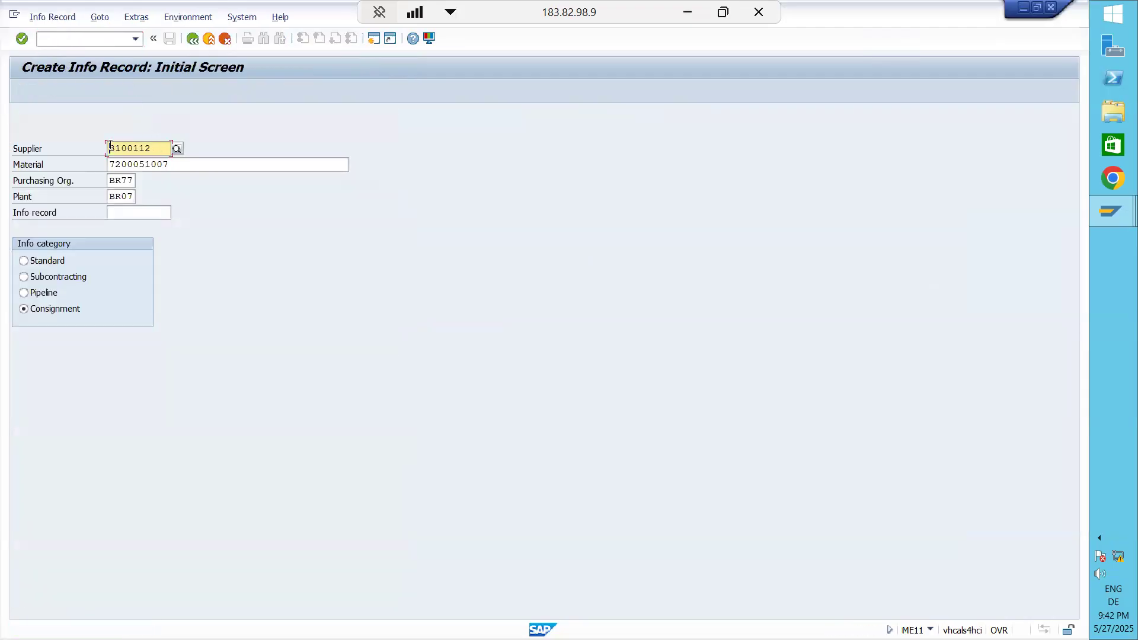
- Try to create the consignment info record with purchasing organization BR25 and plant BR07
left_click(136, 178)
key("BackSpace")
key("BackSpace")
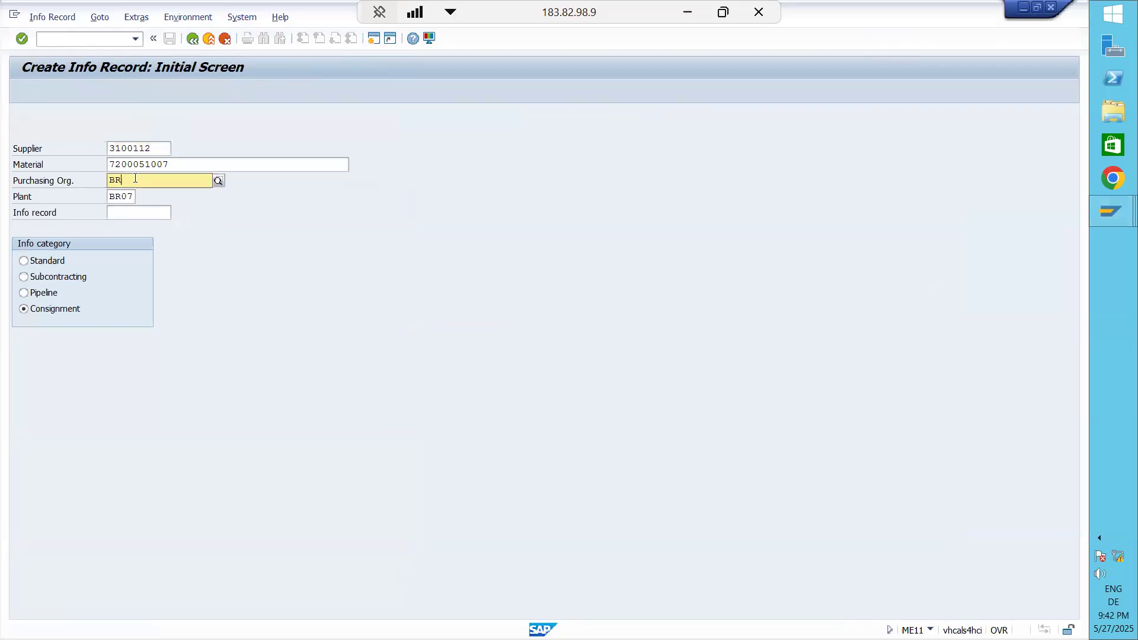
type("25")
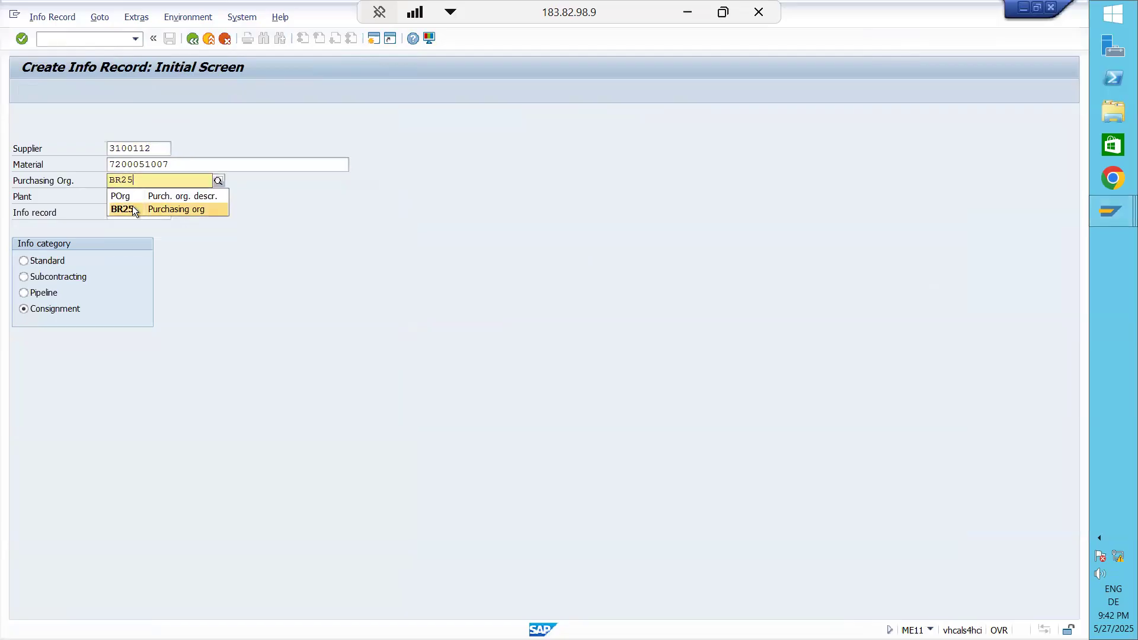
left_click(133, 205)
key("Return")
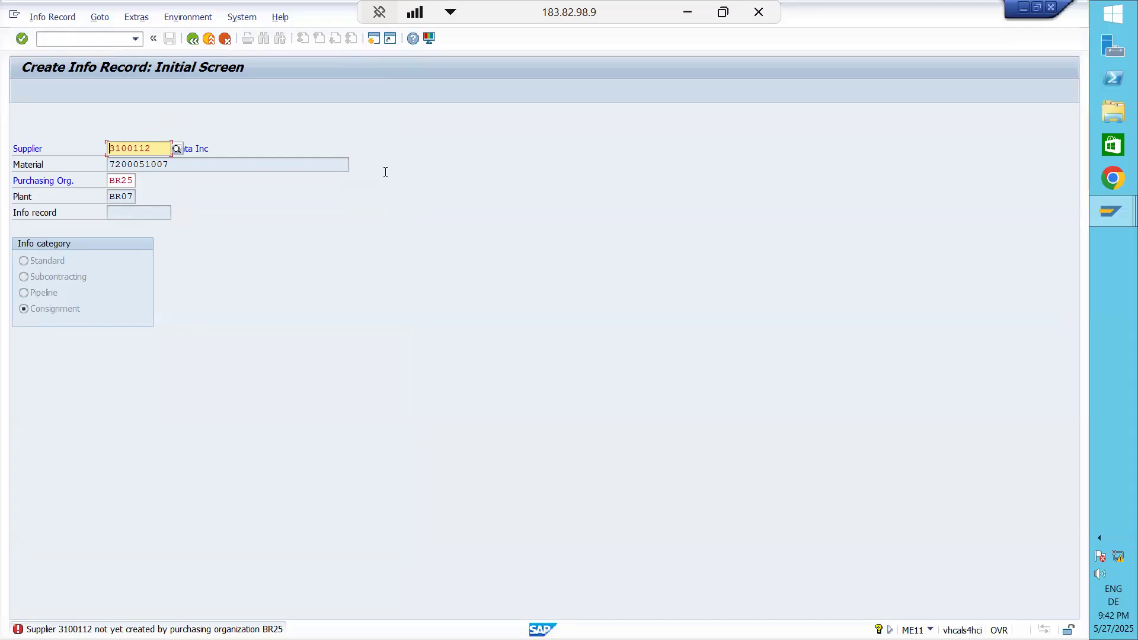
- Look up the plant, purchasing organization and company code in the Data sheet of the Teaching Sheet on Google Drive
left_click(687, 12)
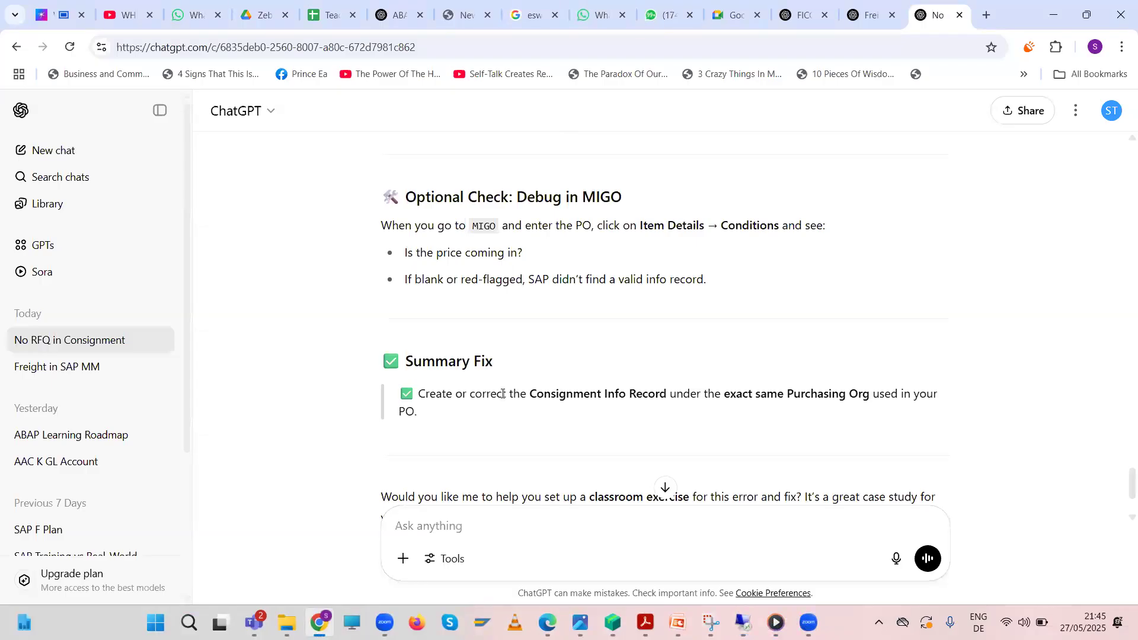
left_click(259, 14)
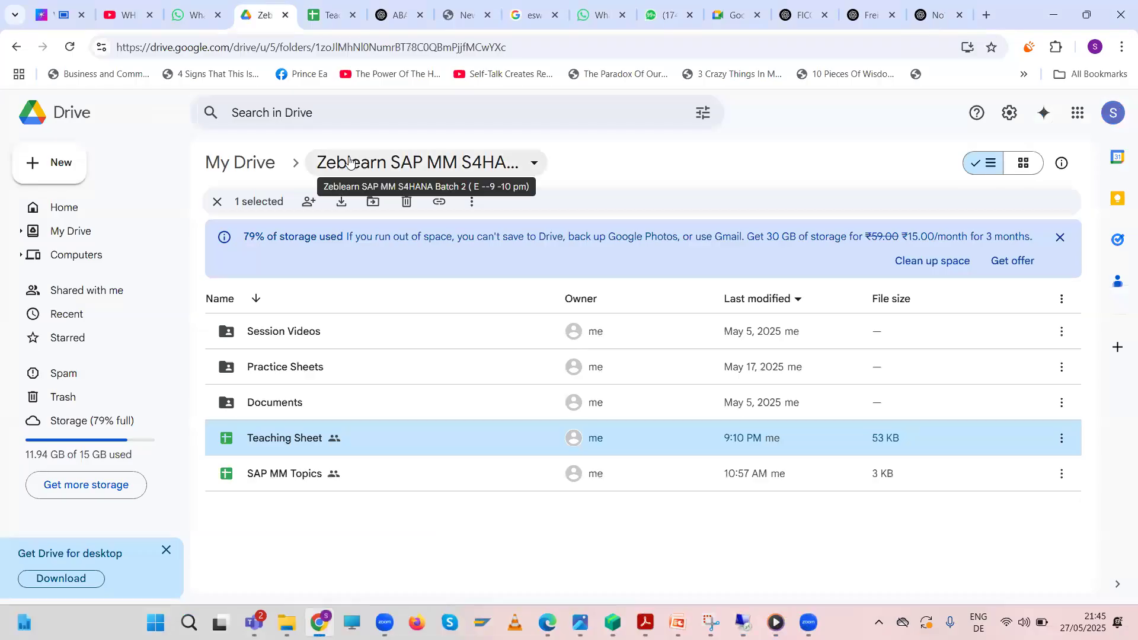
double_click(289, 440)
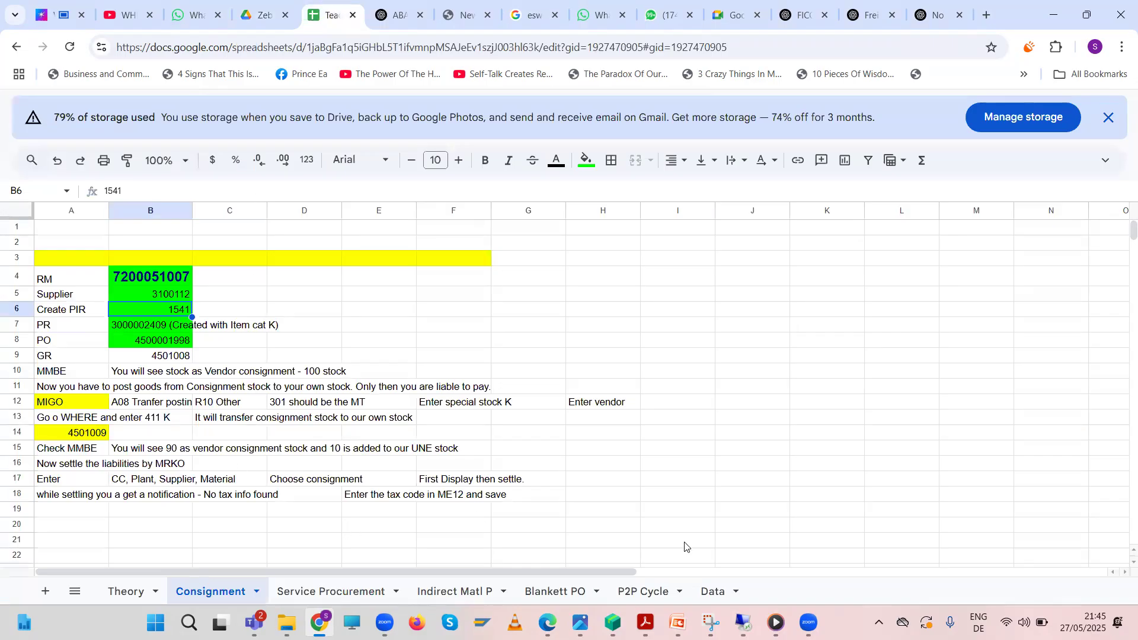
left_click(710, 587)
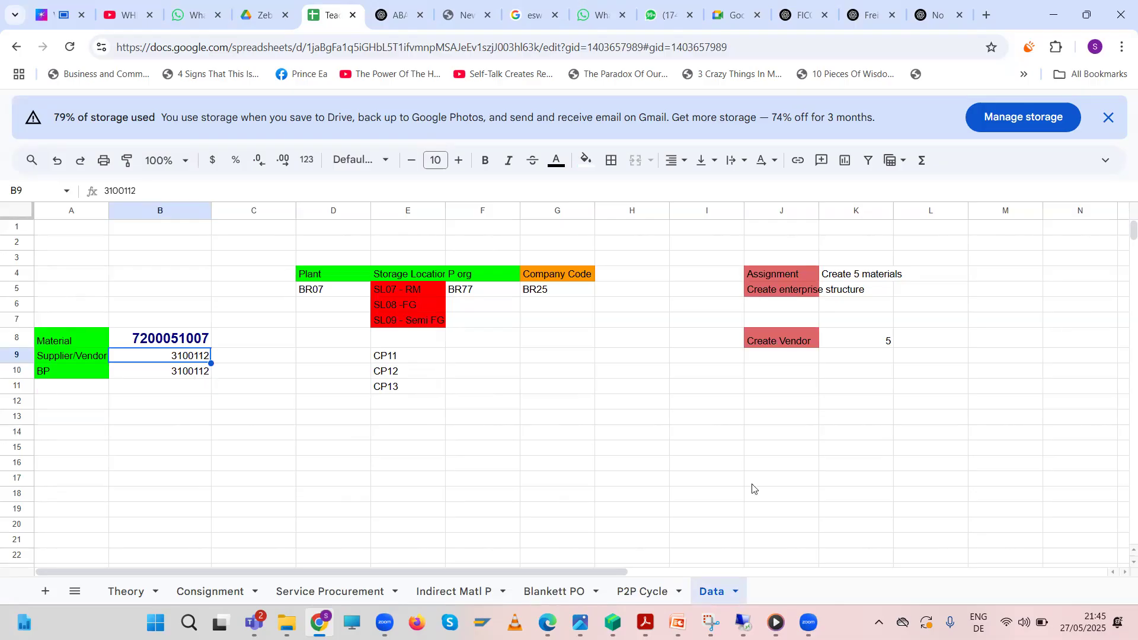
- Return to the SAP remote session and try to create the consignment info record with purchasing organization BR77
mouse_move(744, 622)
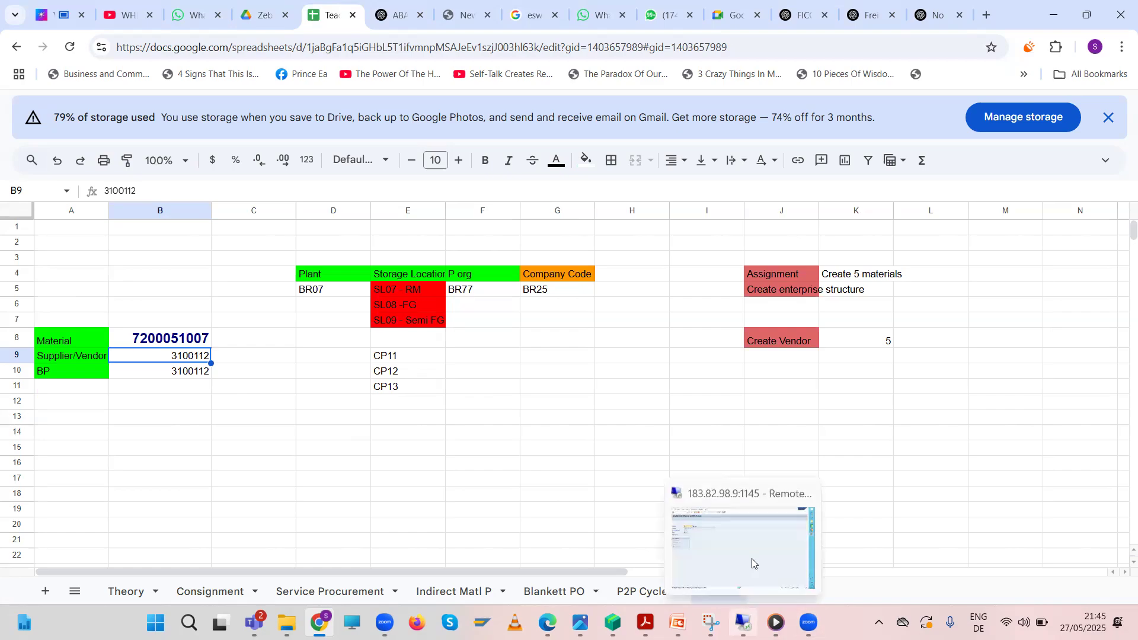
left_click(753, 559)
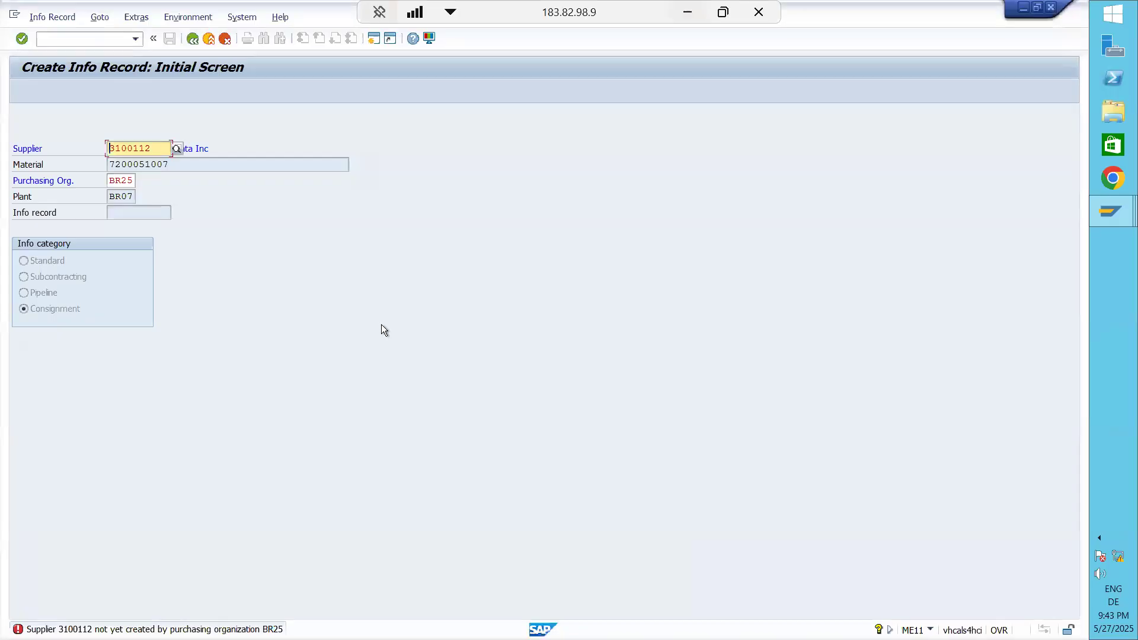
left_click(132, 186)
key("BackSpace")
key("BackSpace")
type("77")
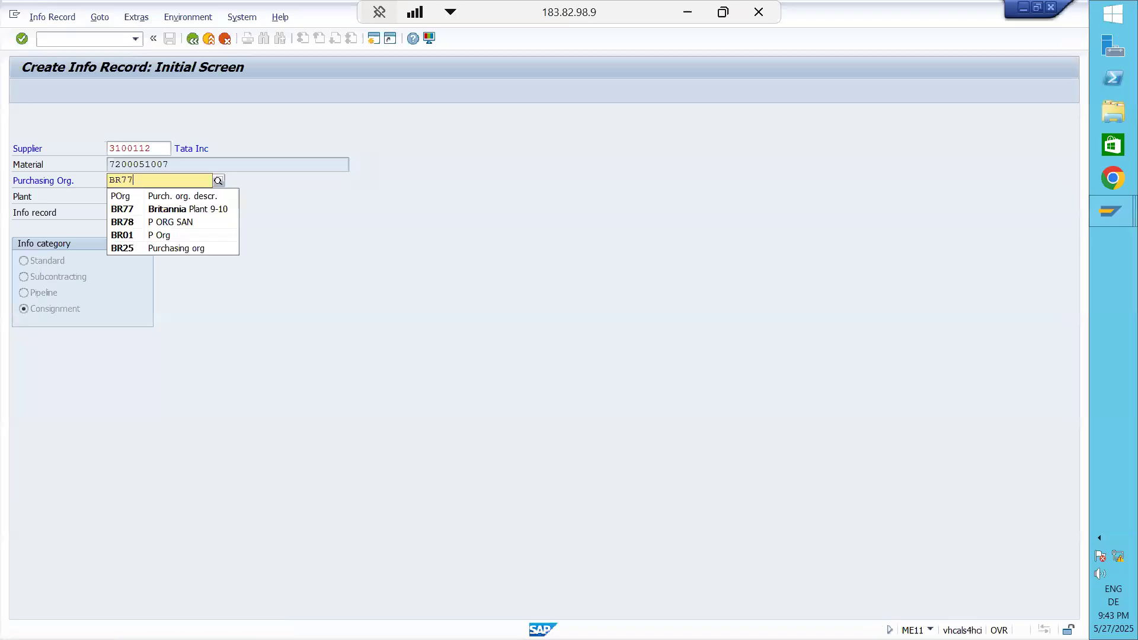
key("Return")
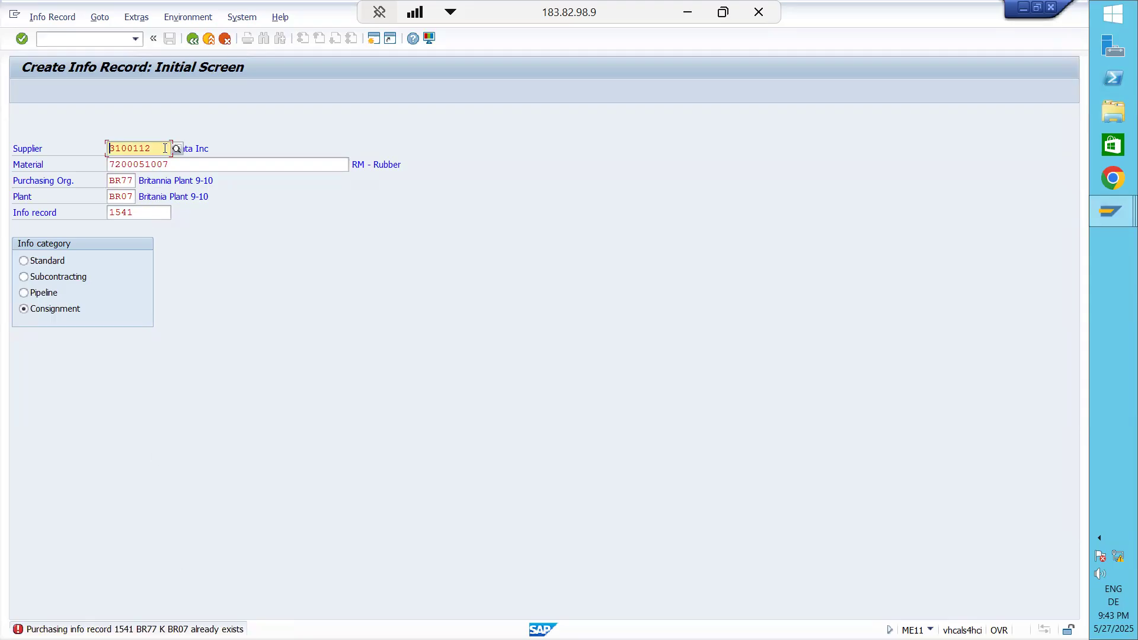
- Open the RM - Rubber consignment info record in ME12 and advance to Purchasing Organization Data 1
left_click(188, 41)
type("me12")
key("Return")
key("Return")
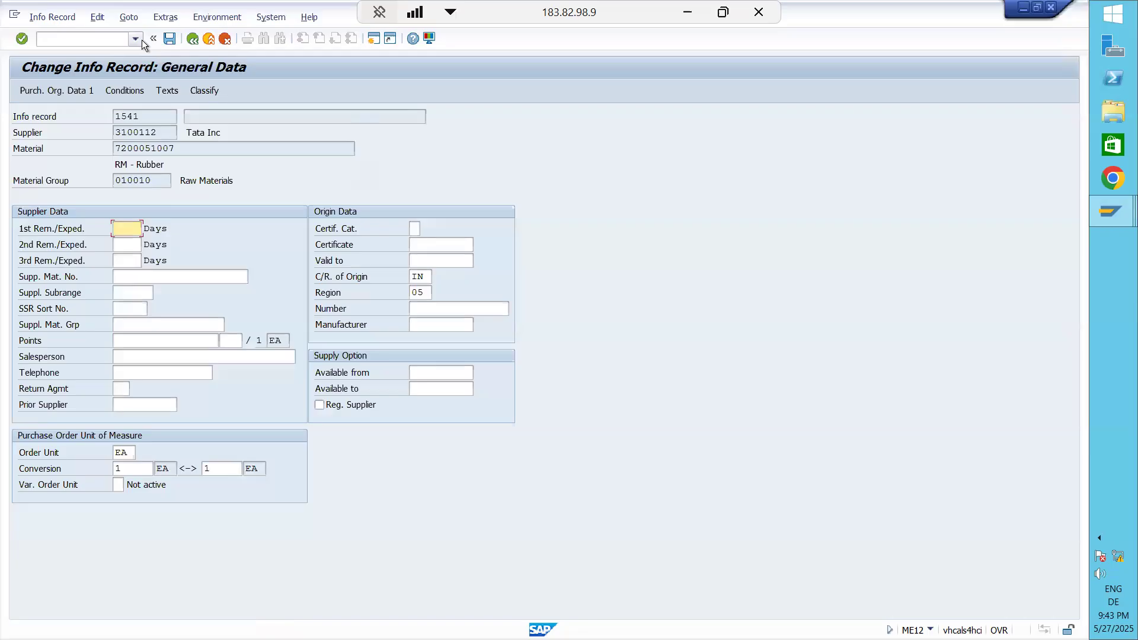
key("Return")
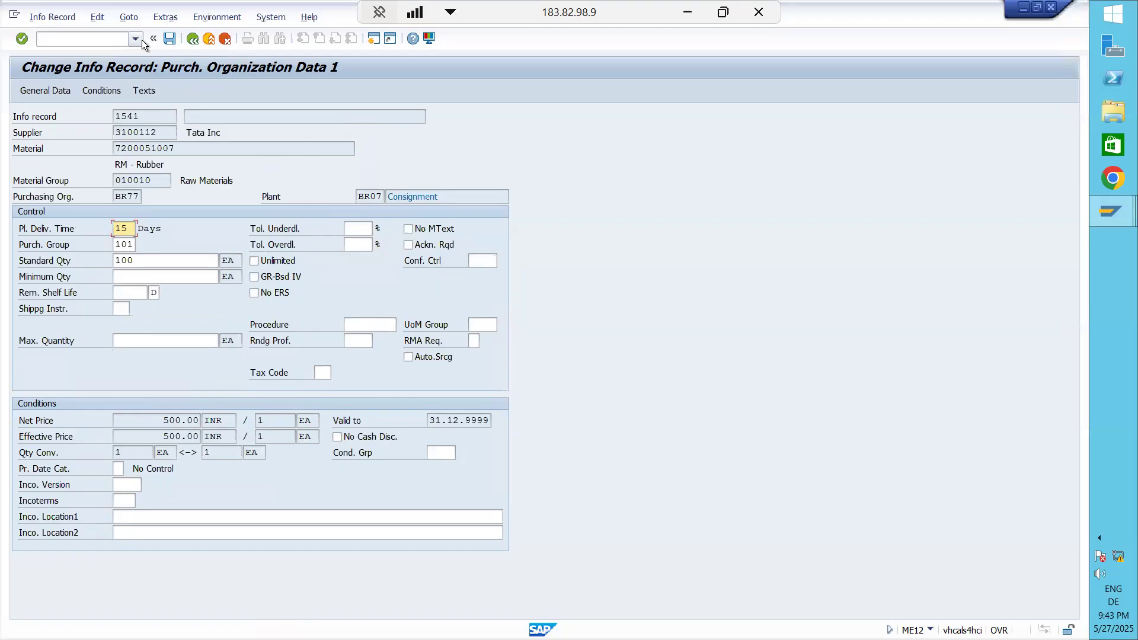
- Go to the info record's tax code, continue to Purchasing Organization Data 2 and save the record
left_click(323, 372)
key("Return")
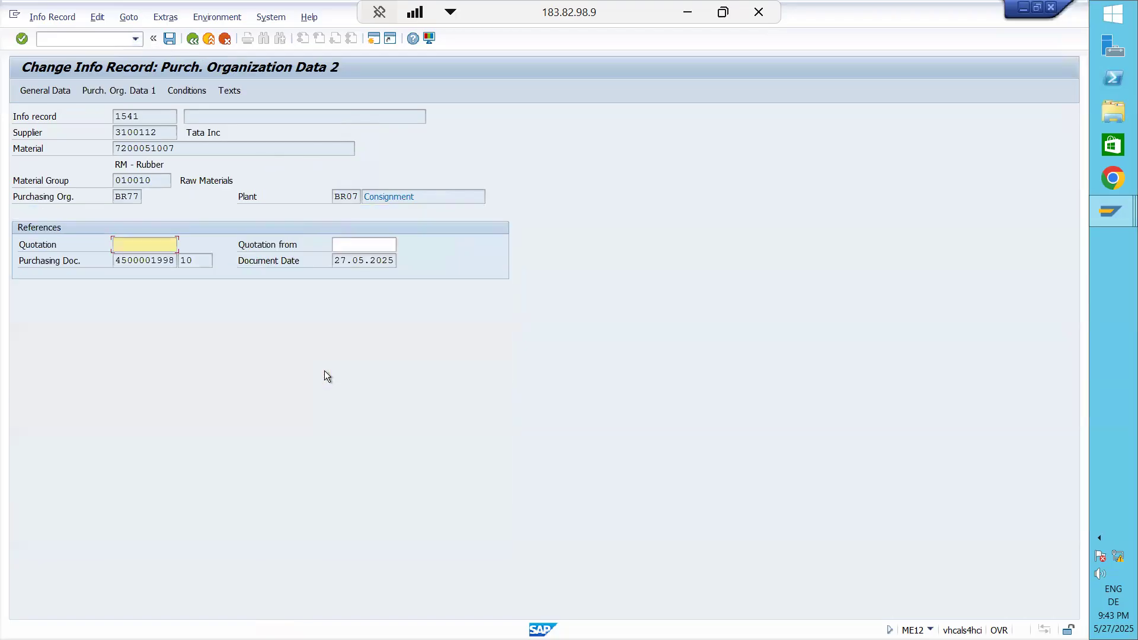
left_click(170, 38)
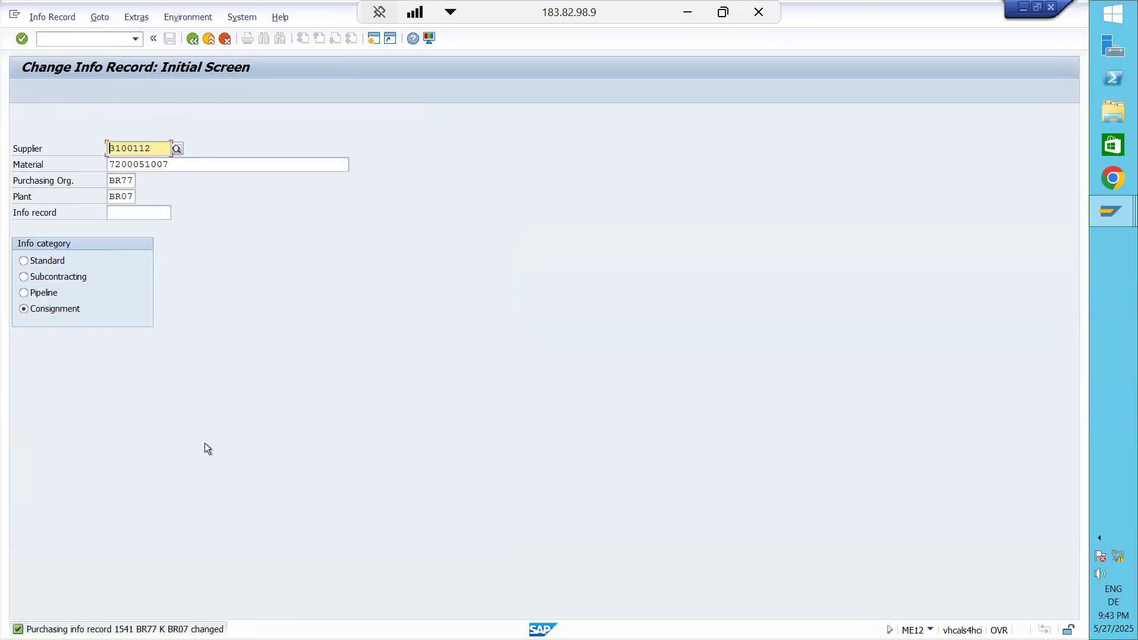
- Leave the info record change and load the RM - Rubber purchase order for goods receipt in MIGO
left_click(192, 39)
type("migo")
key("Return")
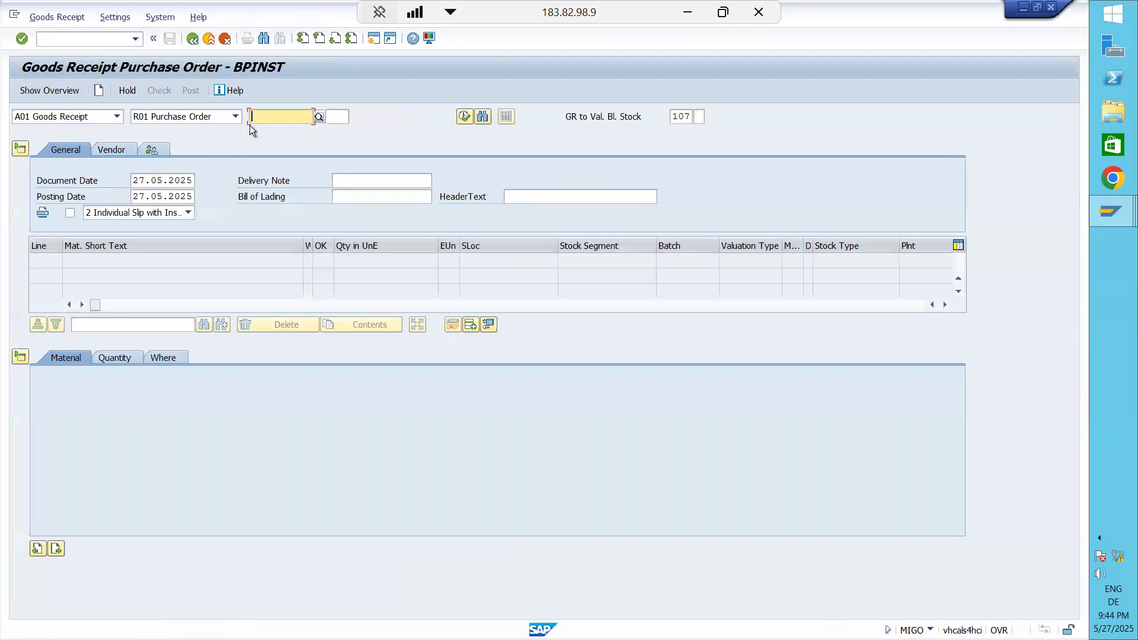
type("4500")
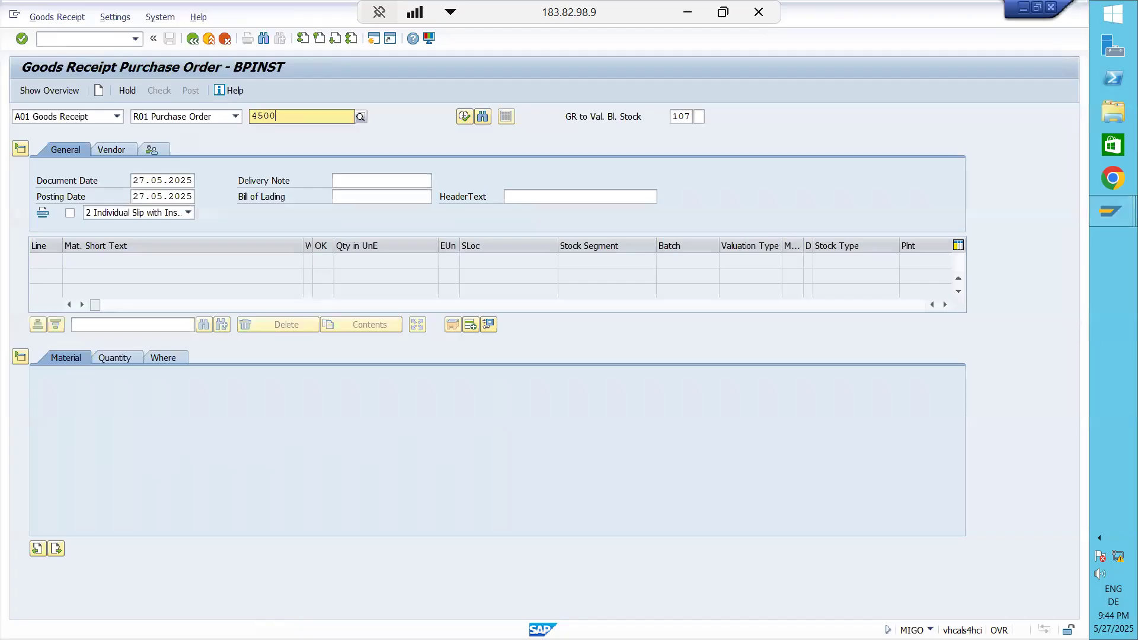
type("001998")
key("Return")
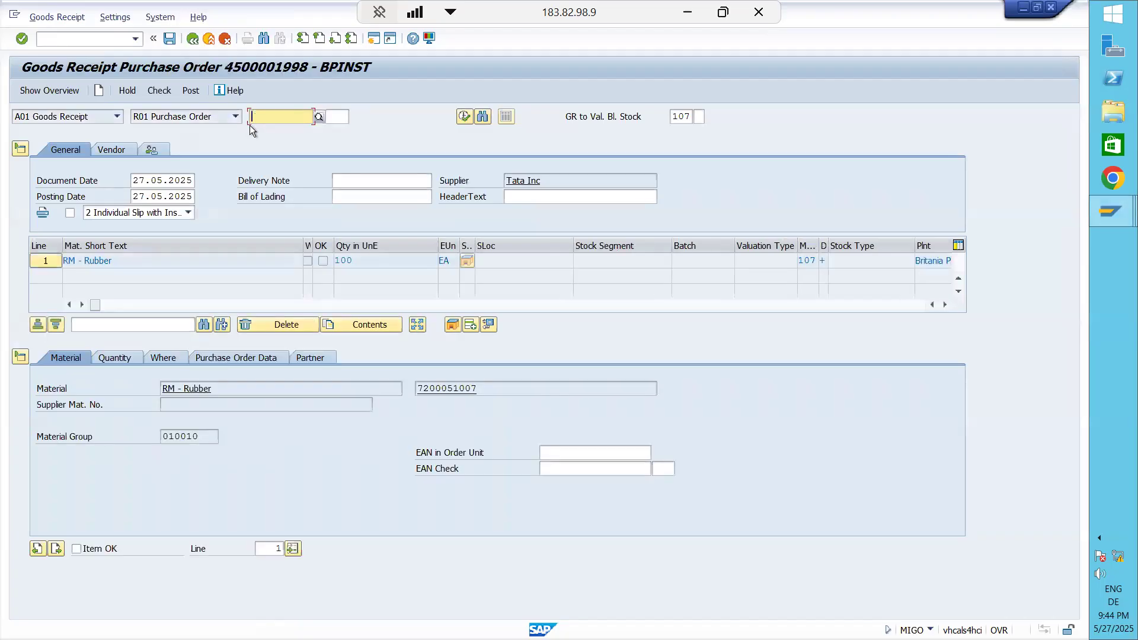
- Mark the RM - Rubber item as OK, check the goods receipt and dismiss the message log
left_click(83, 547)
left_click(156, 91)
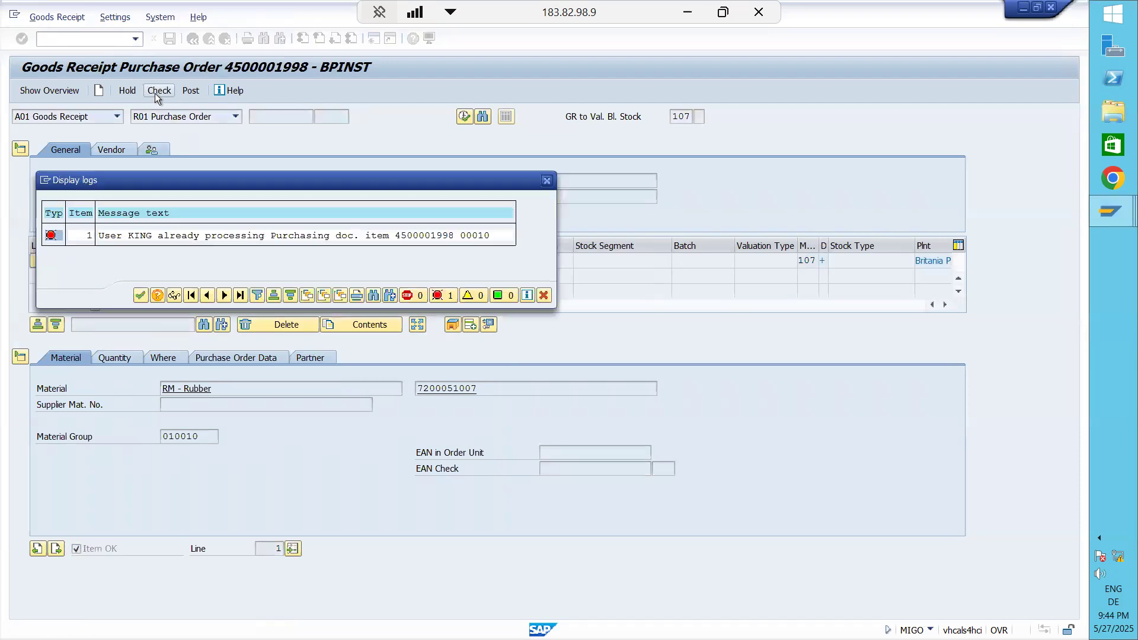
left_click(547, 180)
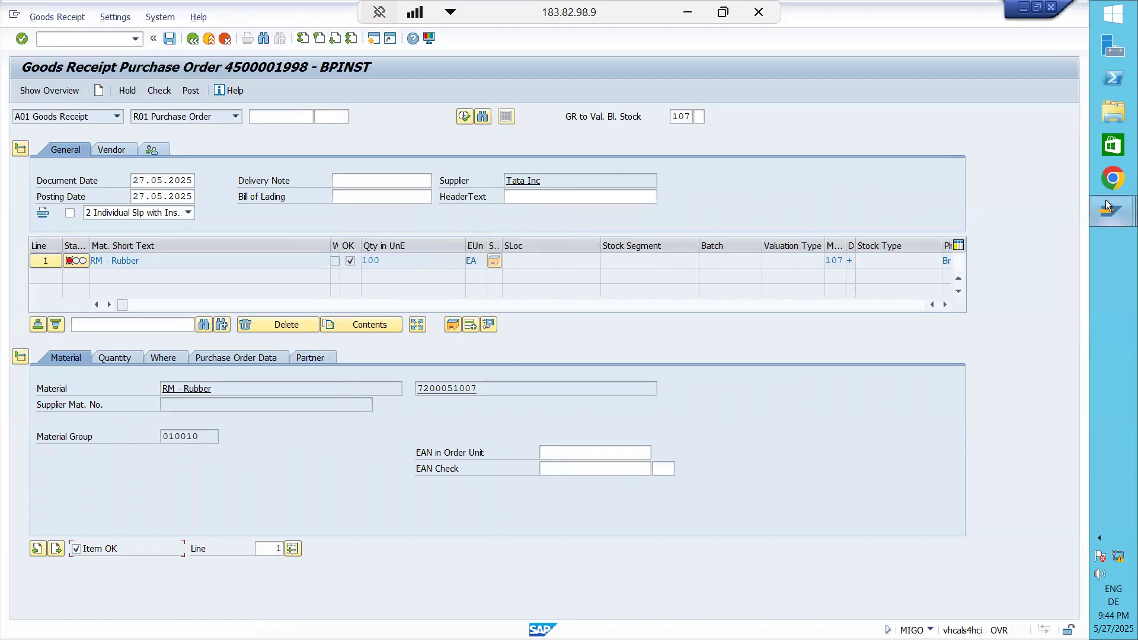
- Close the goods receipt and purchase order sessions and switch to the purchasing organization to plant assignment session
mouse_move(1112, 211)
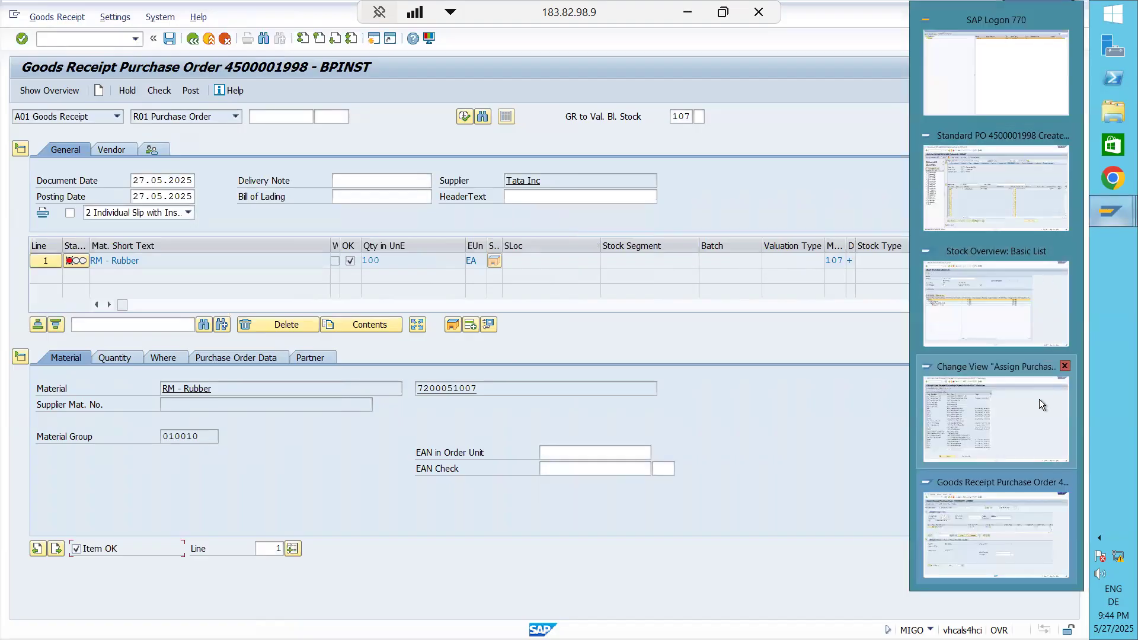
left_click(1065, 481)
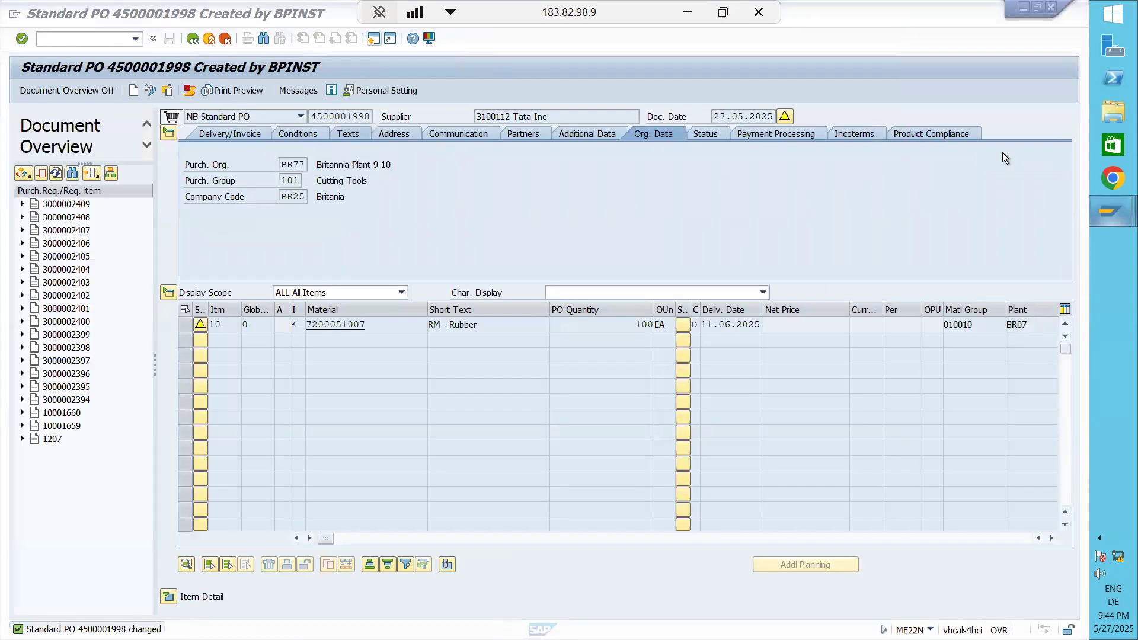
left_click(1112, 215)
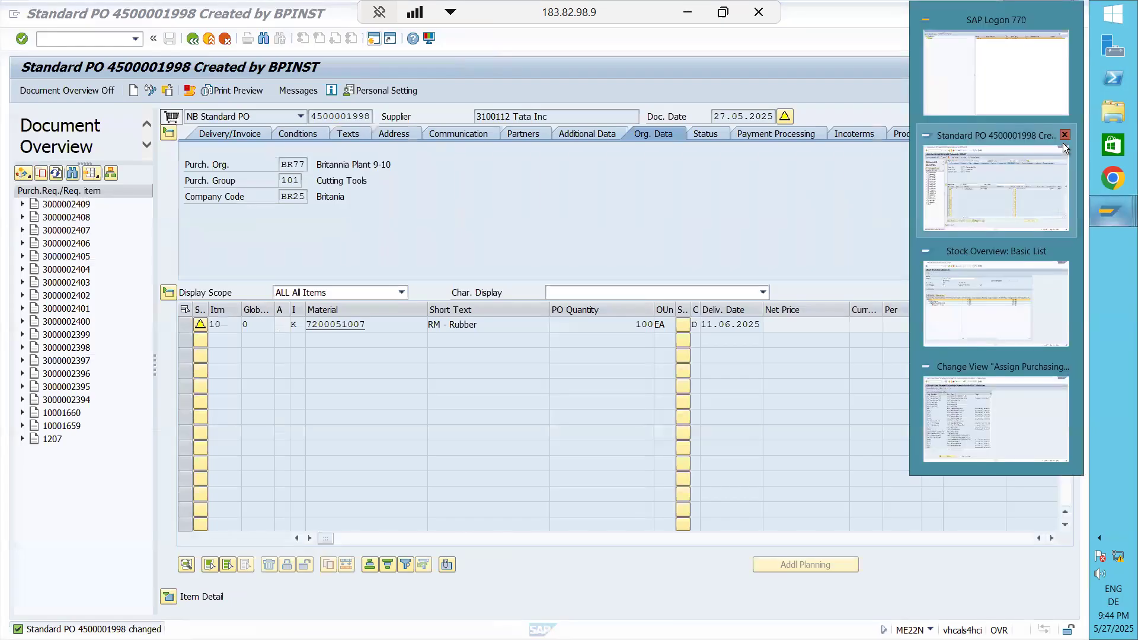
mouse_move(1062, 143)
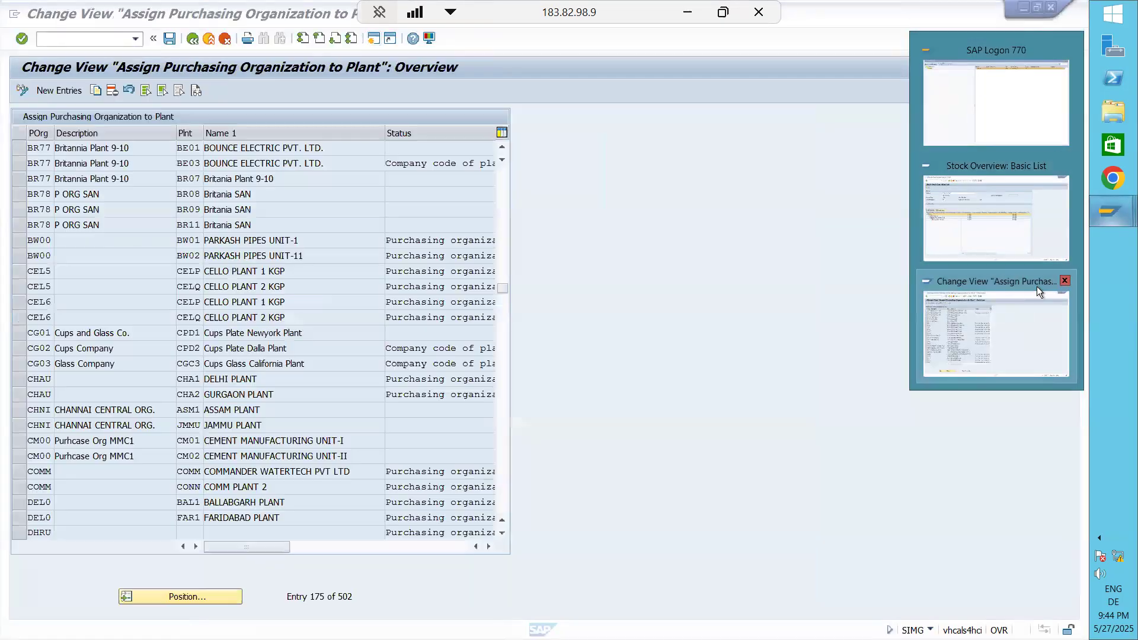
left_click(1037, 286)
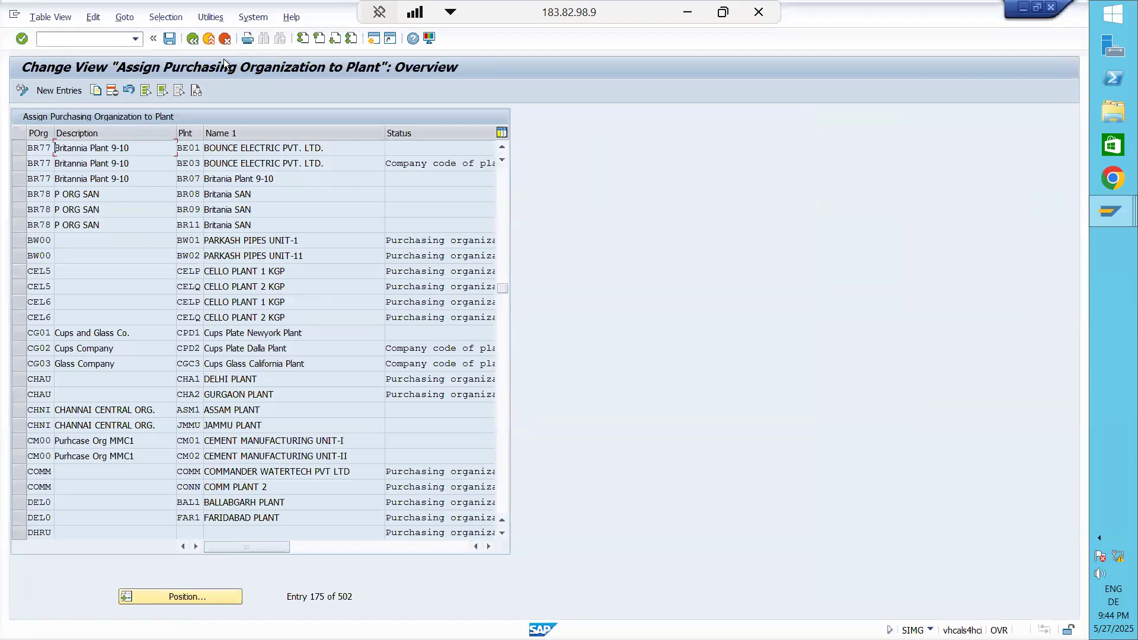
- Exit the purchasing organization assignment view and load the RM - Rubber purchase order in MIGO within this session
left_click(194, 41)
left_click(193, 41)
type("migo")
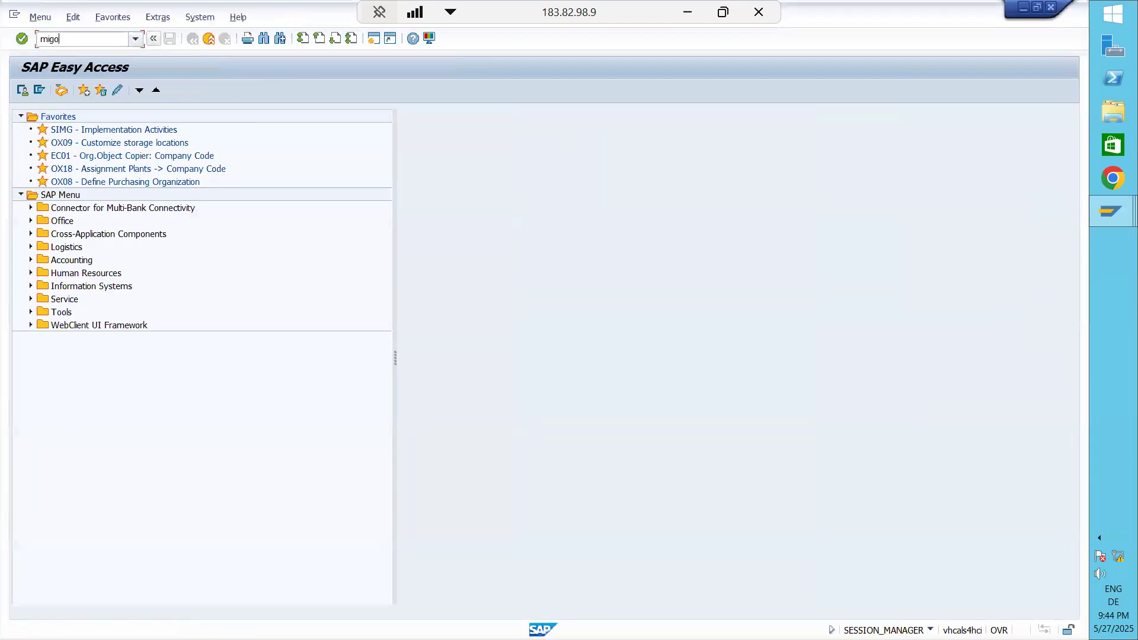
key("Return")
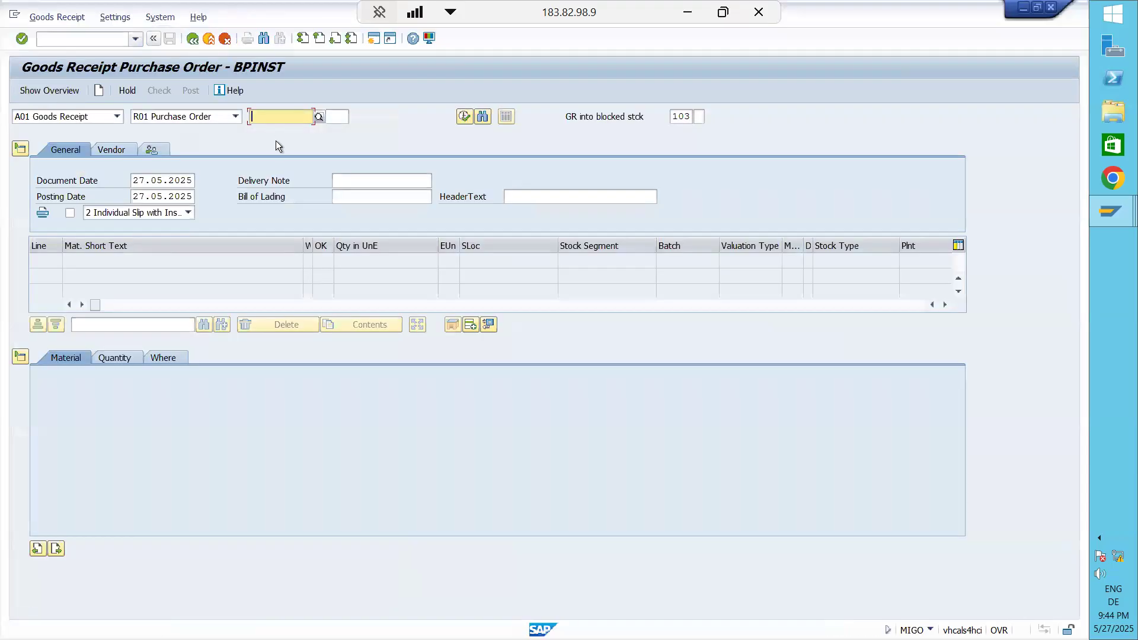
type("4500001998")
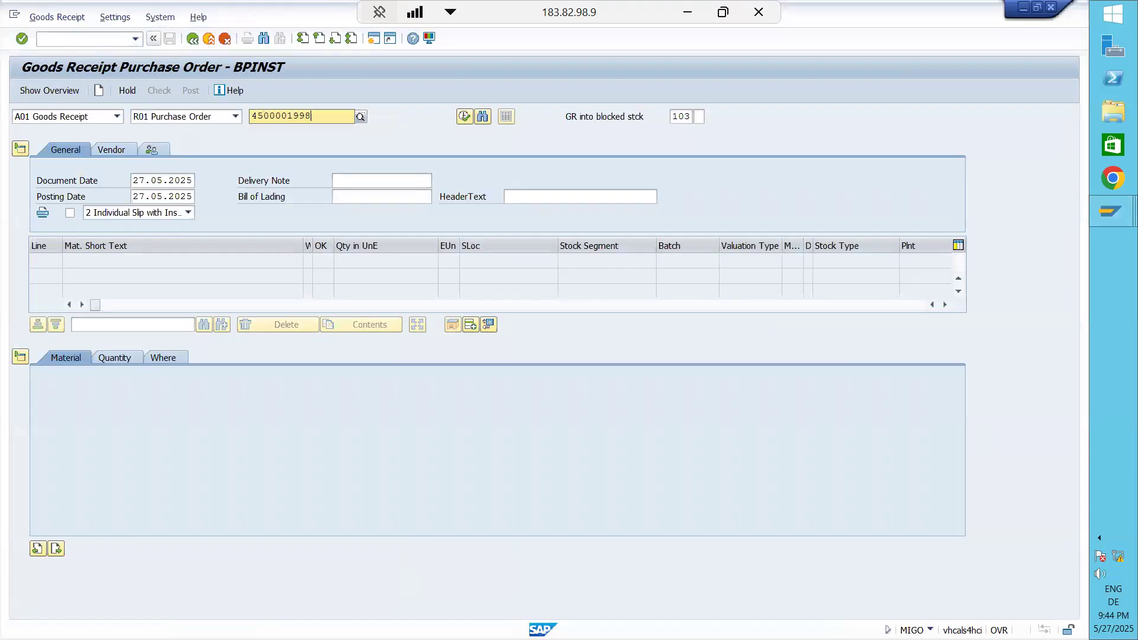
key("Return")
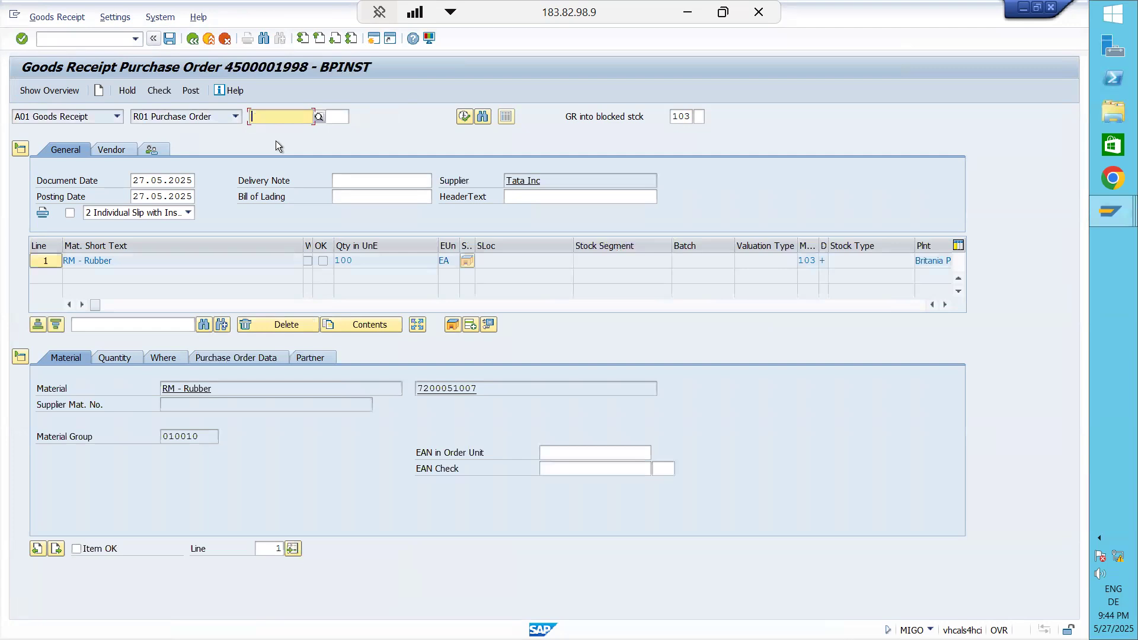
- Flag the reloaded RM - Rubber line as Item OK, run the document check and close the log
left_click(79, 549)
left_click(78, 548)
left_click(165, 97)
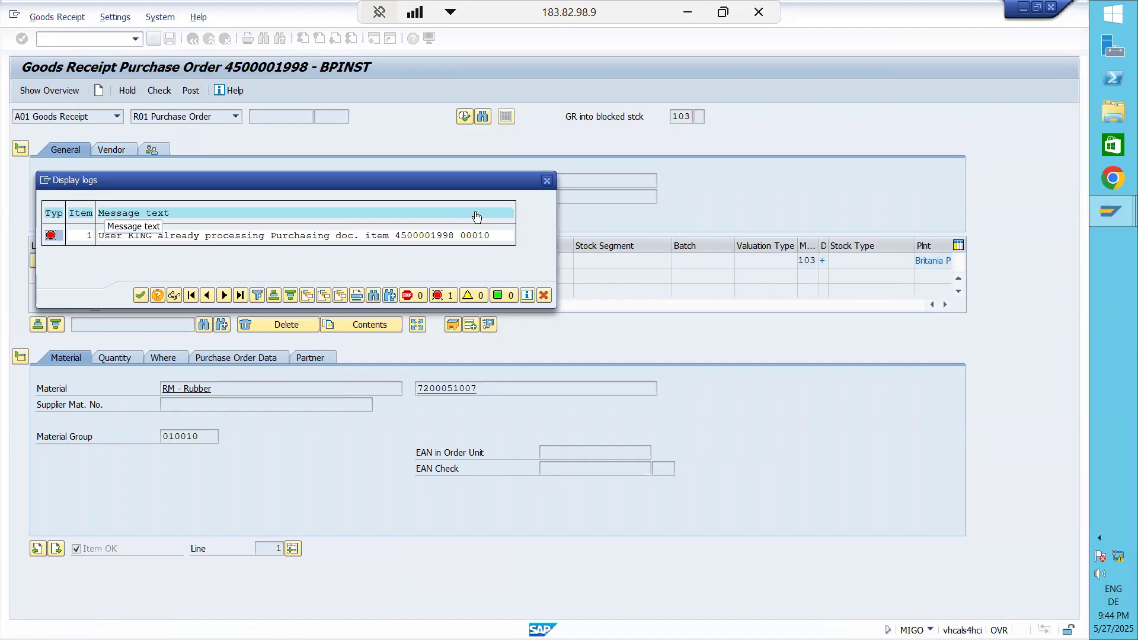
left_click(546, 180)
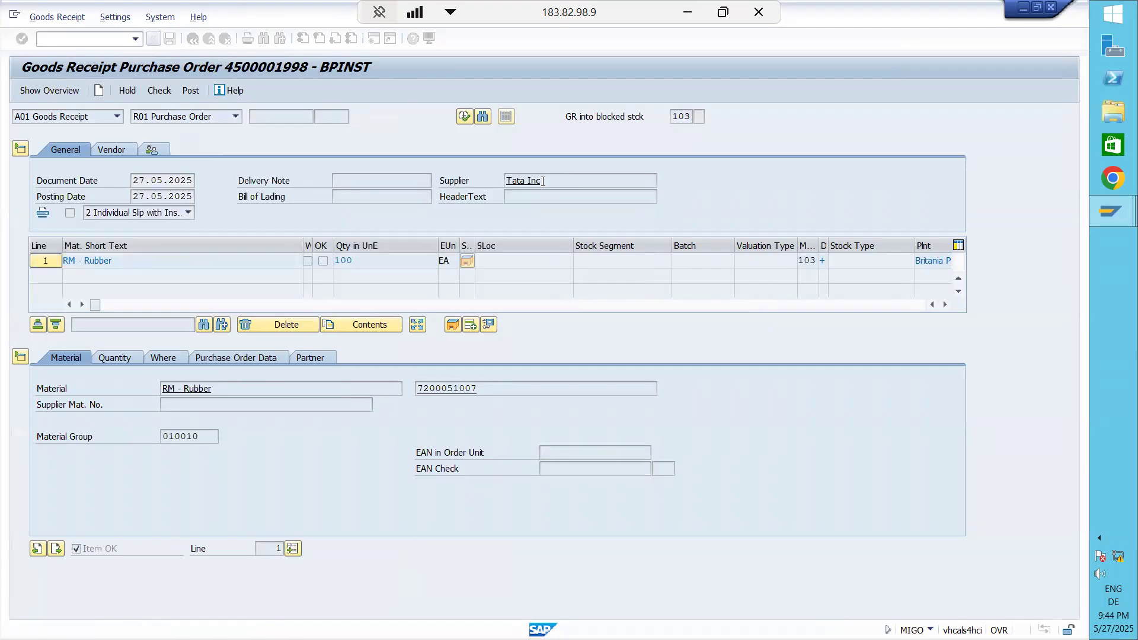
- Glance at the stock overview session, then open transaction SM12 in a new session and search for the blocking user's lock entries
mouse_move(1122, 213)
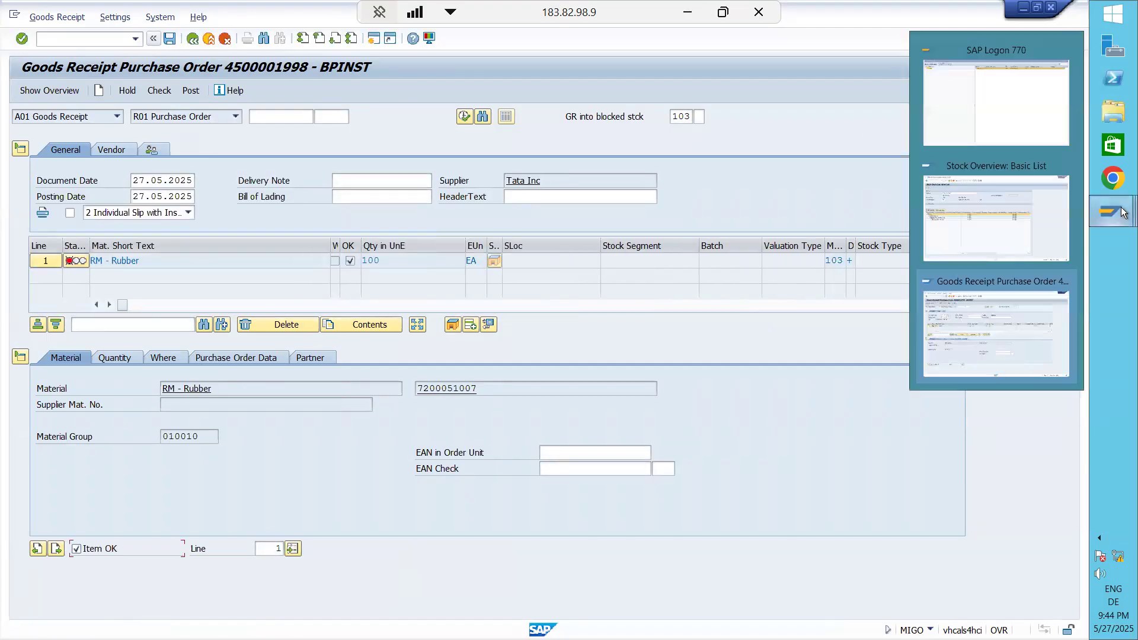
left_click(1036, 212)
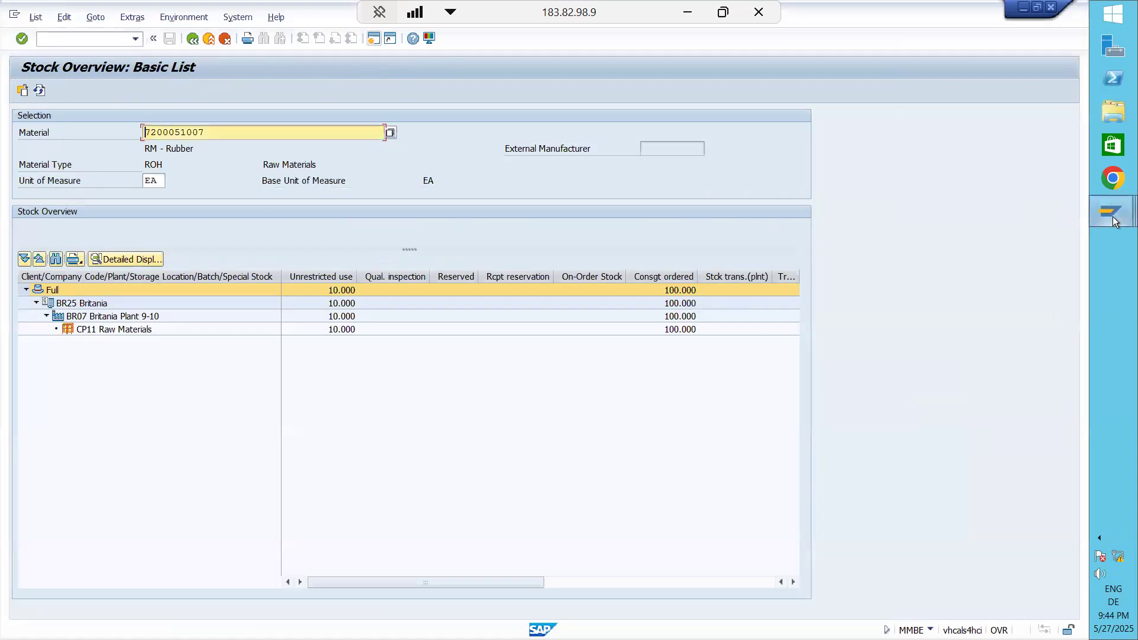
mouse_move(1115, 222)
left_click(1001, 326)
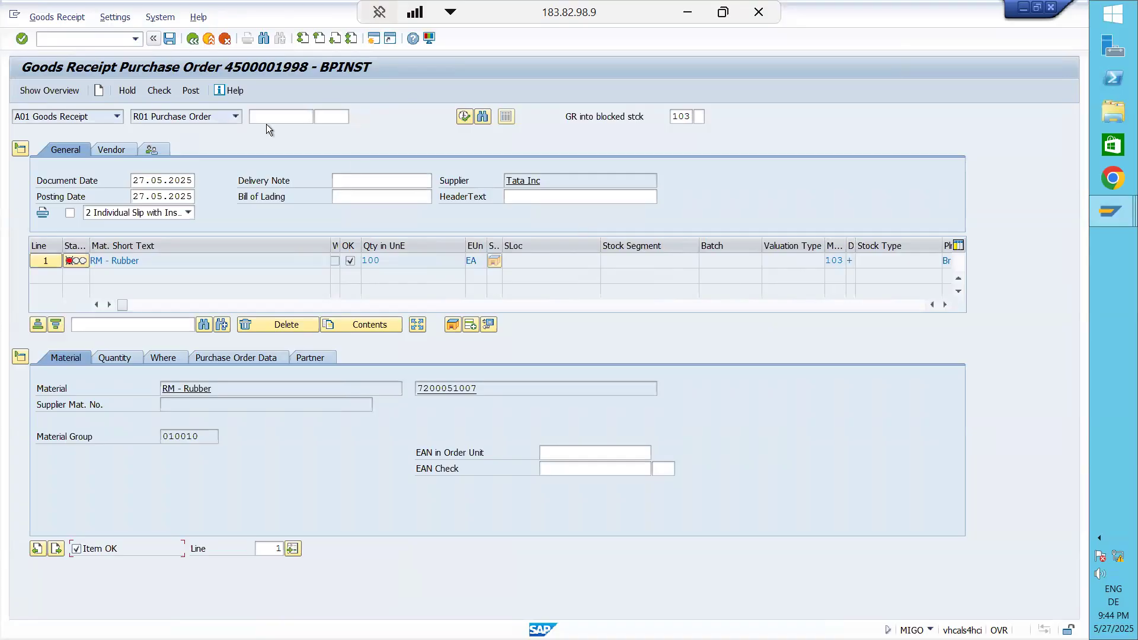
left_click(378, 35)
type("sm12")
key("Return")
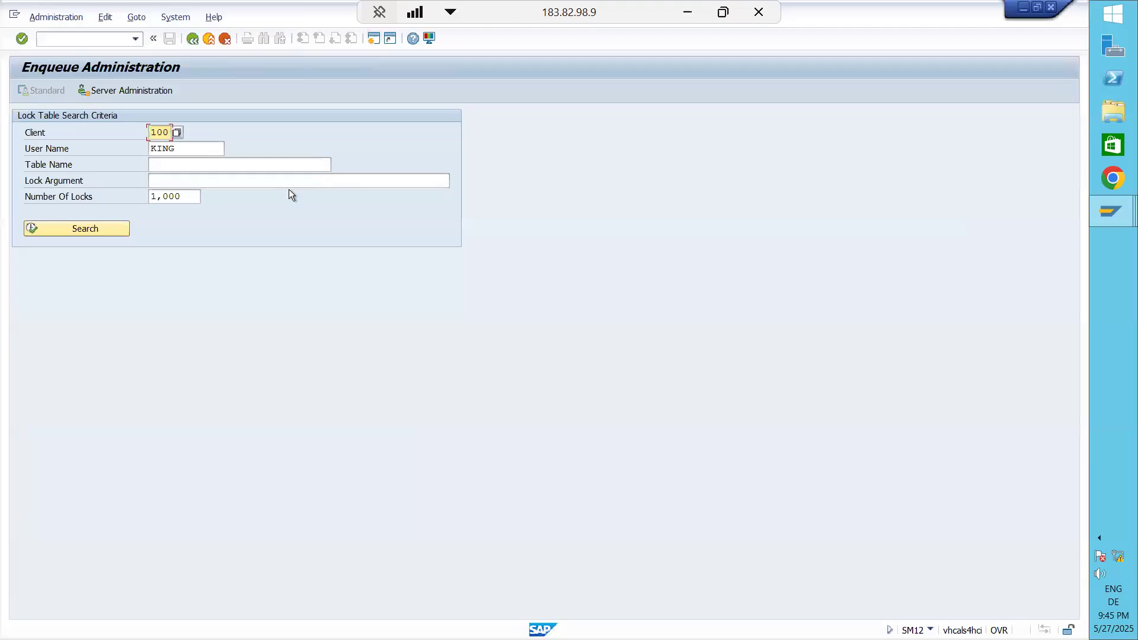
left_click(83, 226)
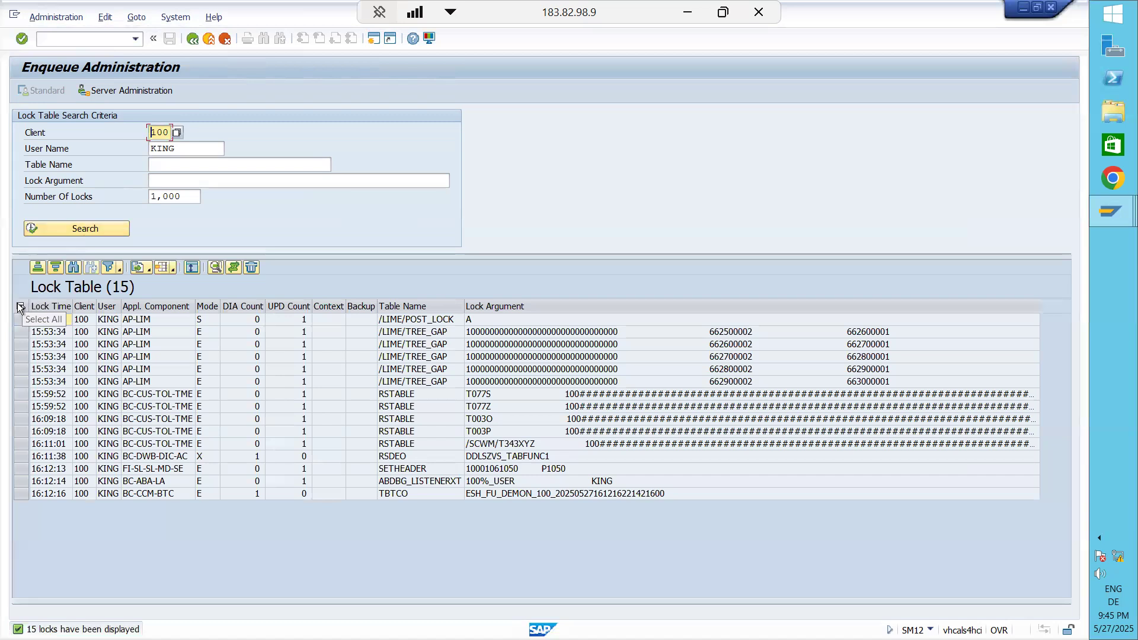
- Delete all of the user's listed lock entries and leave the lock administration
left_click(20, 305)
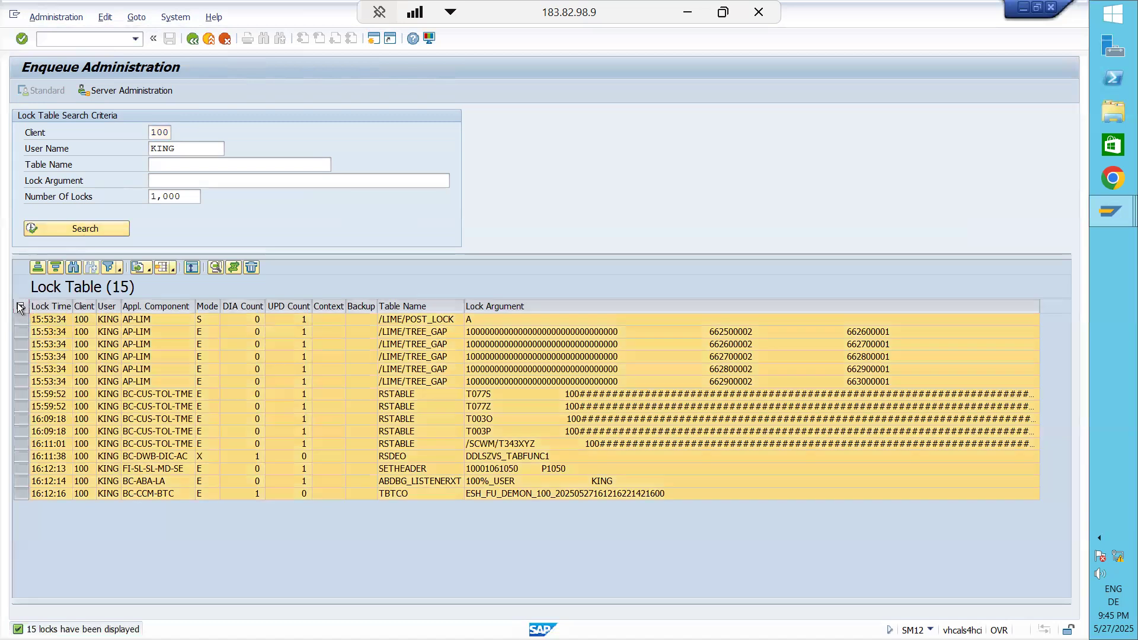
left_click(244, 266)
left_click(240, 311)
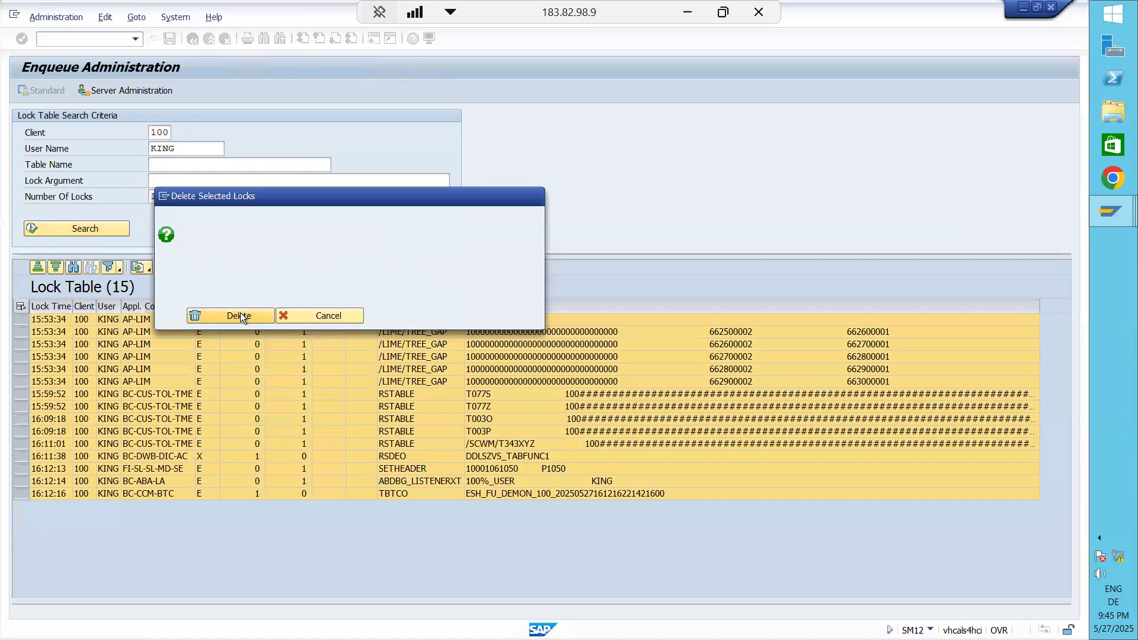
left_click(192, 38)
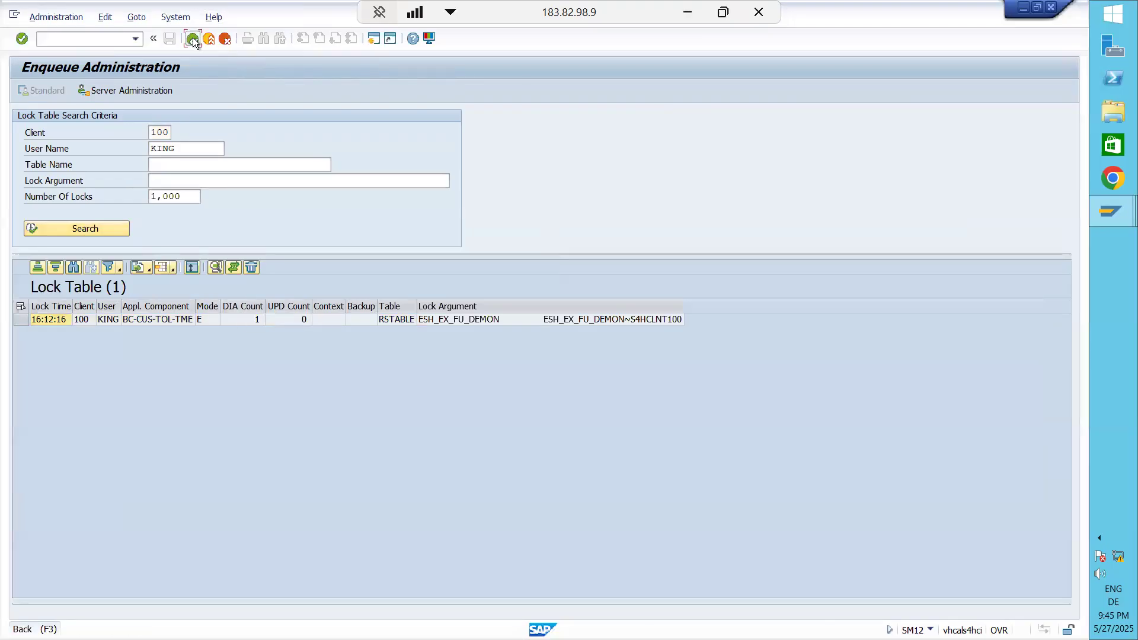
- Return to the goods receipt session and rerun the check on the document
left_click(1119, 217)
left_click(1015, 287)
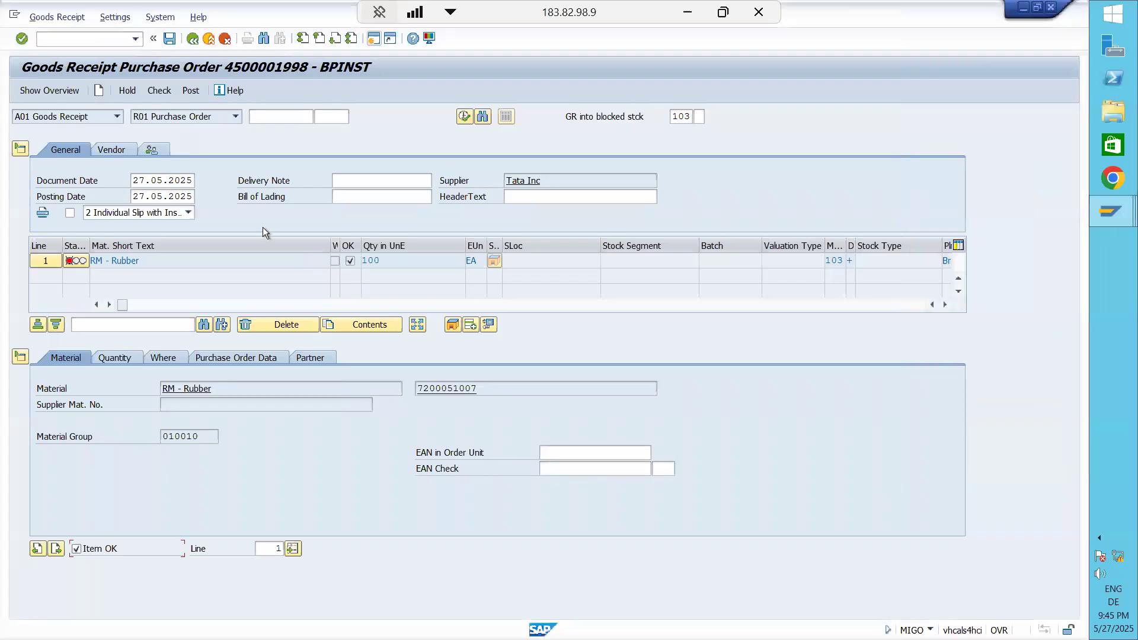
left_click(159, 91)
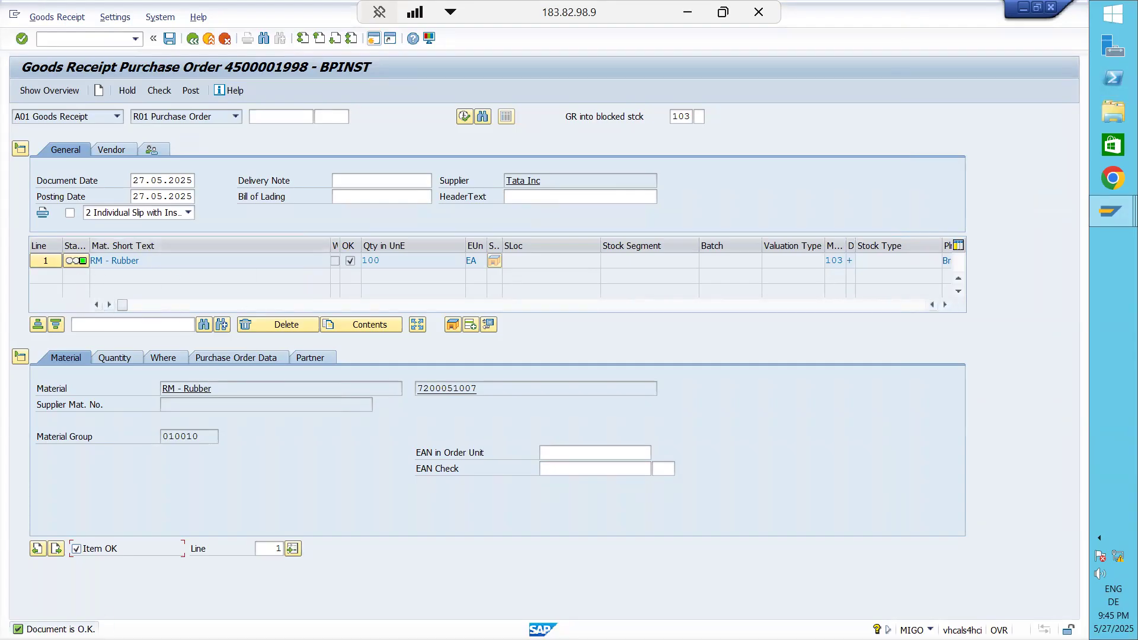
- Display the RM - Rubber consignment info record with ME13 in a new session and review its Purchasing Organization Data 1
left_click(370, 39)
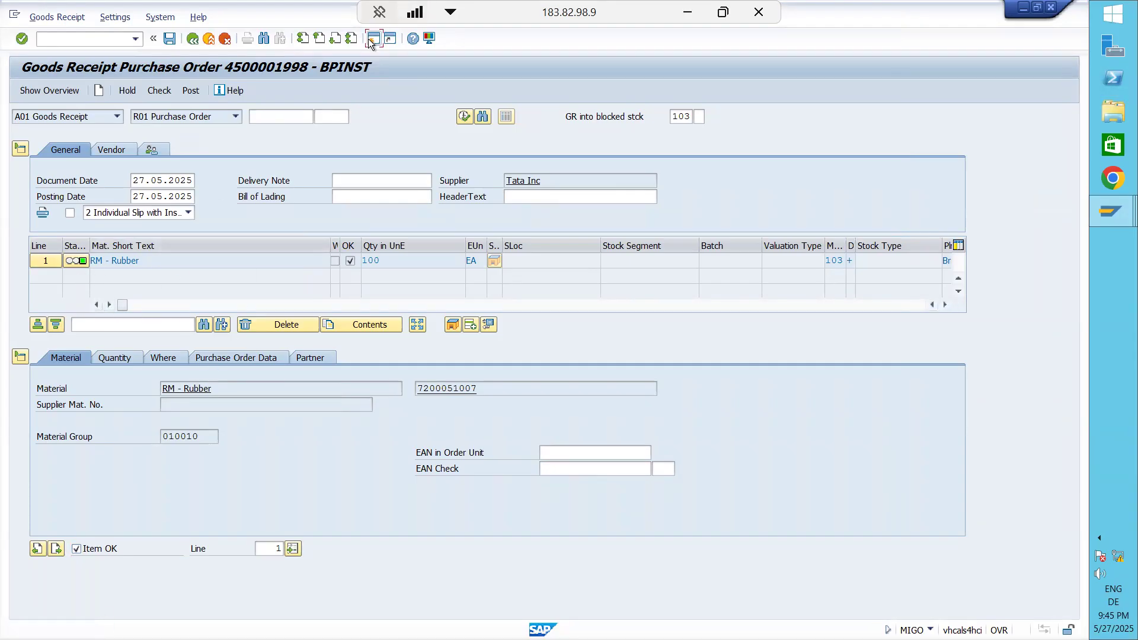
type("me")
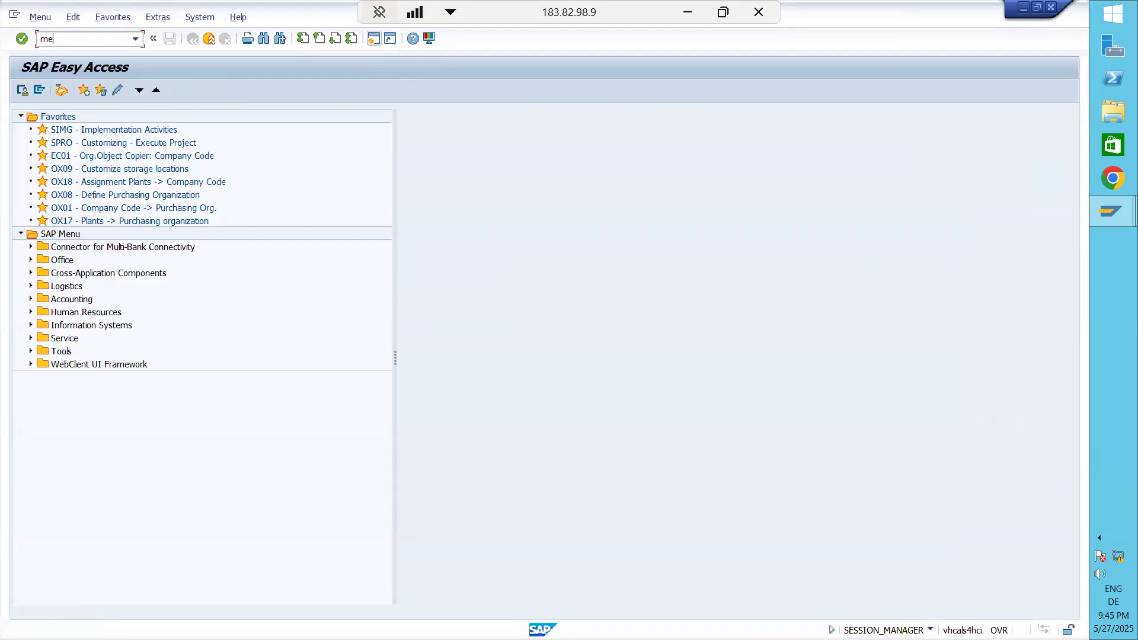
type("13")
key("Return")
key("Return")
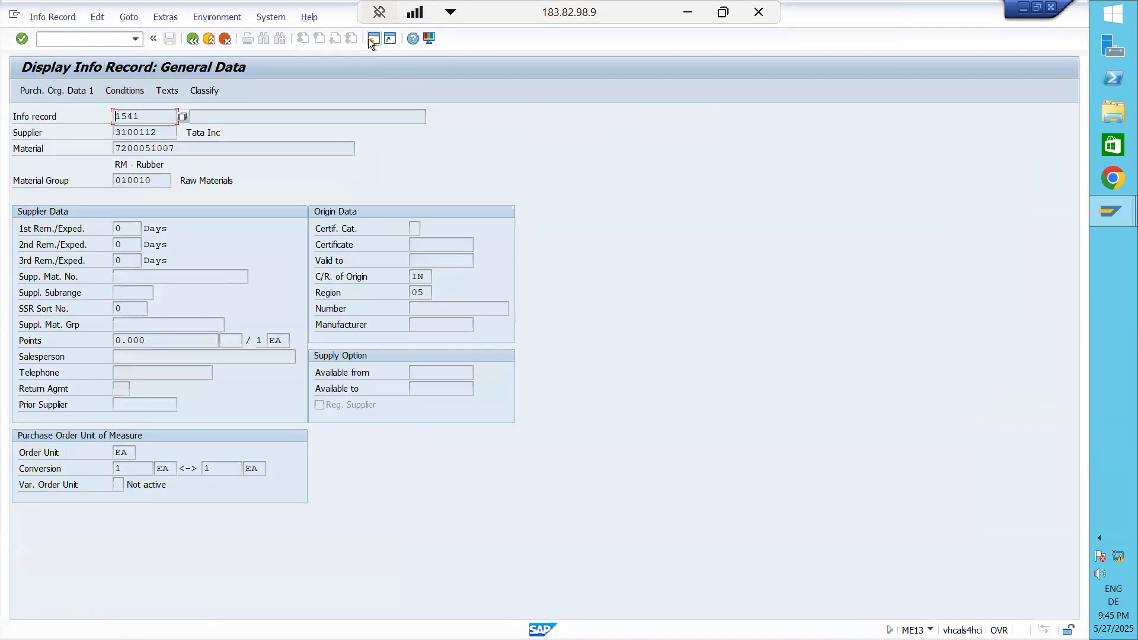
key("Return")
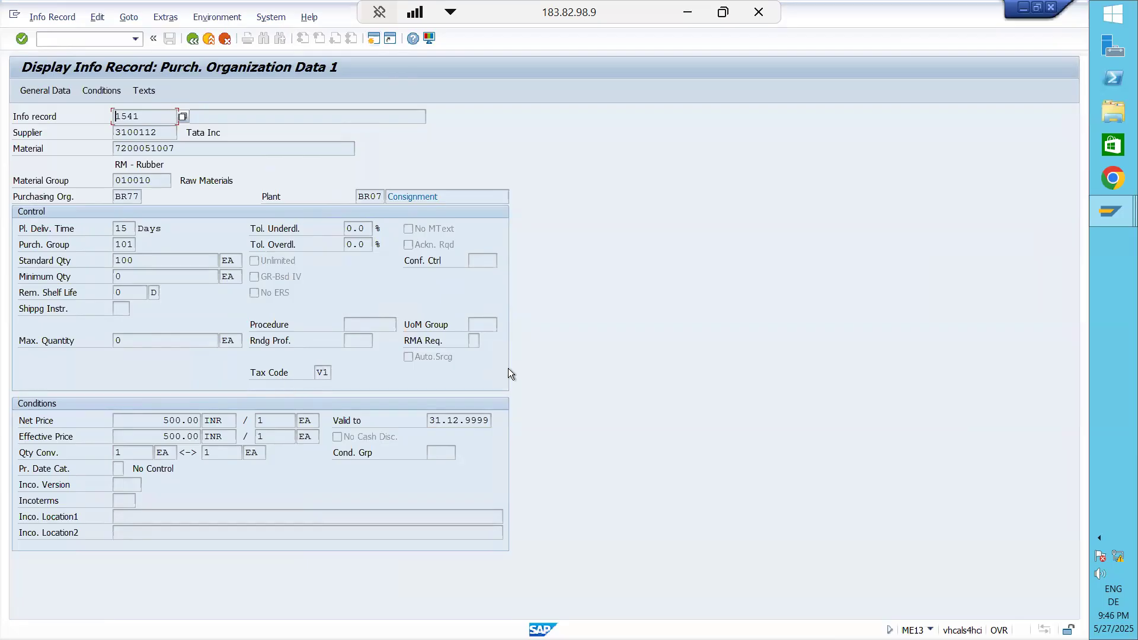
- Return to the goods receipt for RM - Rubber, check it once more and post it
mouse_move(1122, 212)
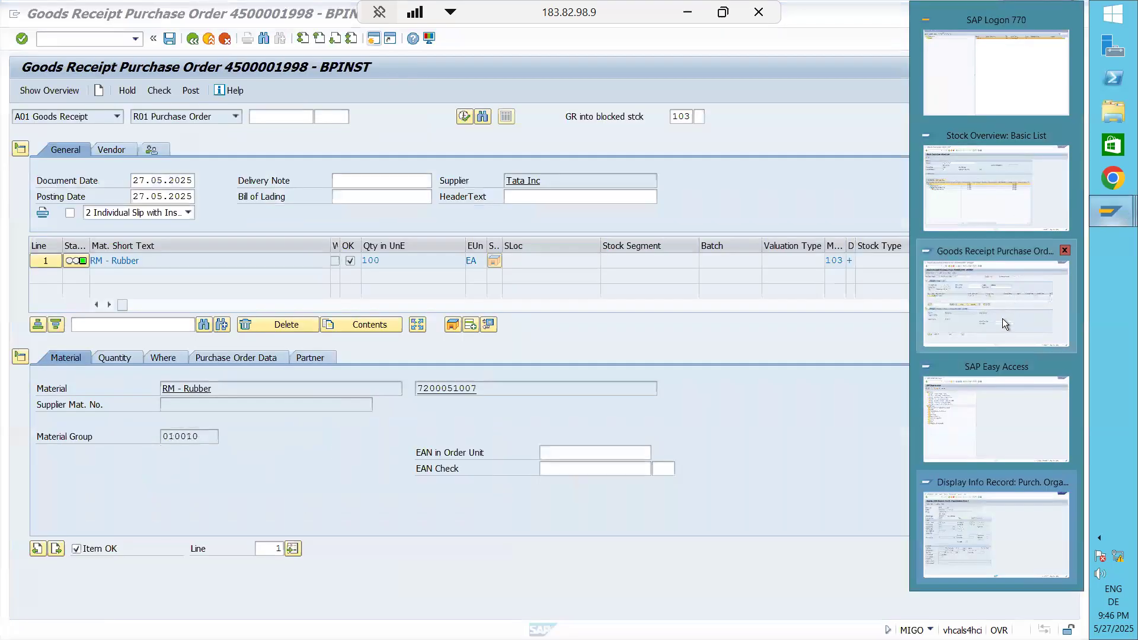
left_click(1003, 320)
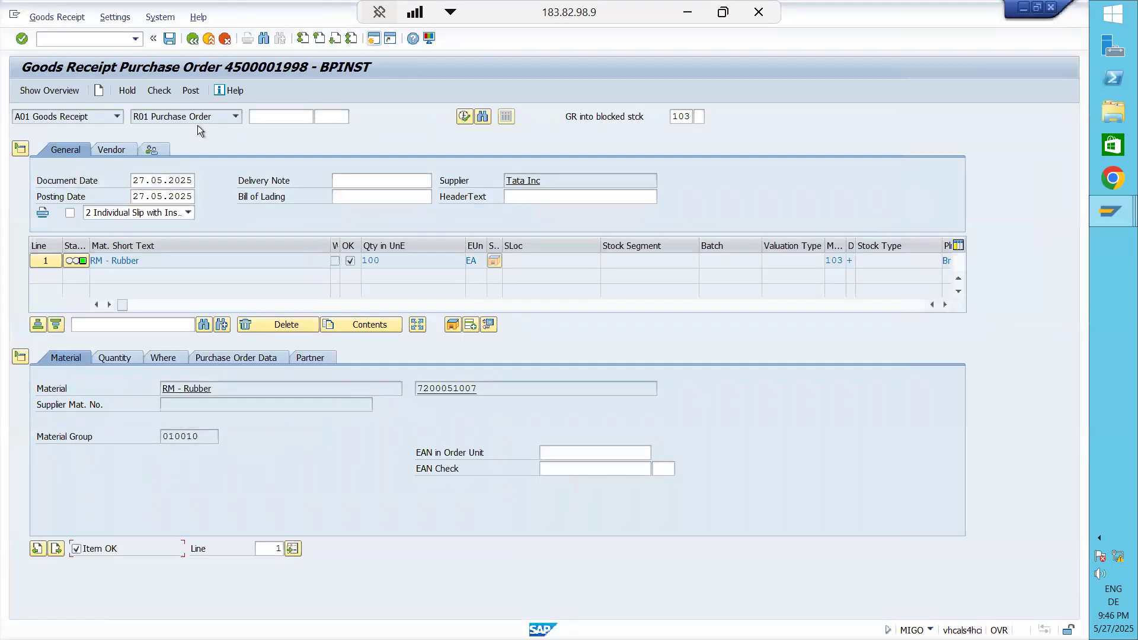
left_click(165, 95)
left_click(193, 89)
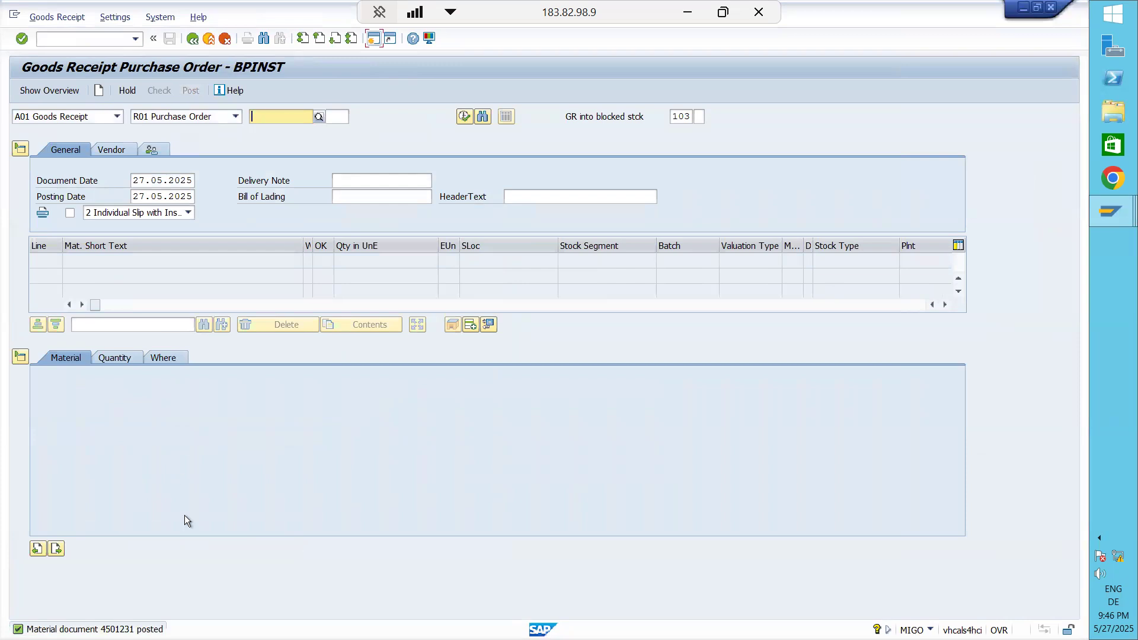
- Minimize the remote session and switch to the Teaching Sheet's Data sheet in Chrome
left_click(688, 12)
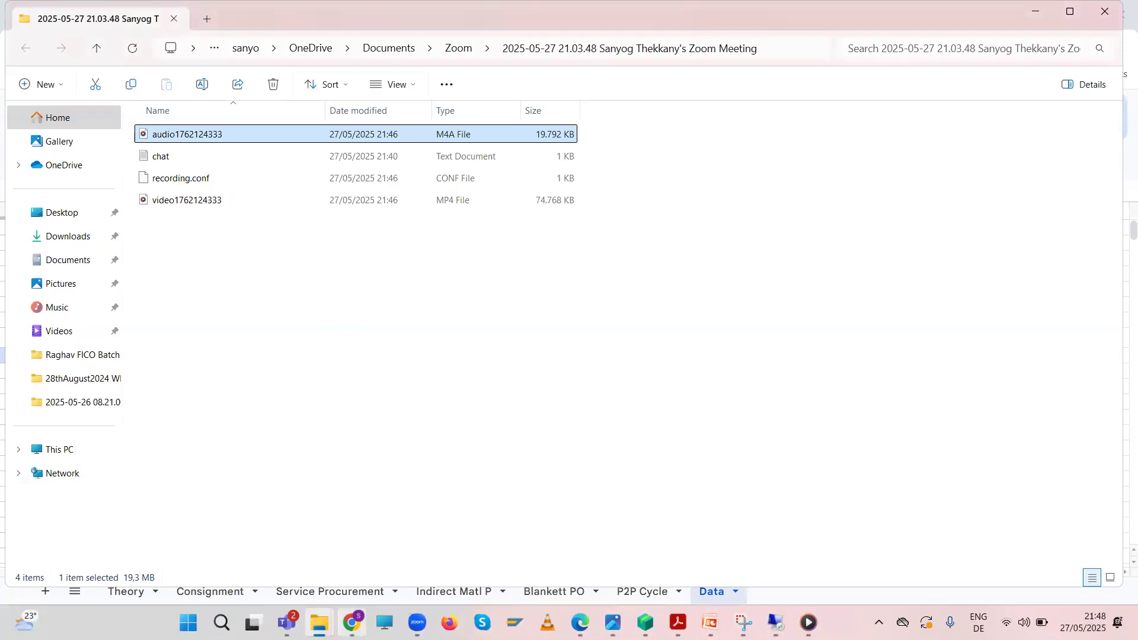
mouse_move(351, 622)
left_click(341, 544)
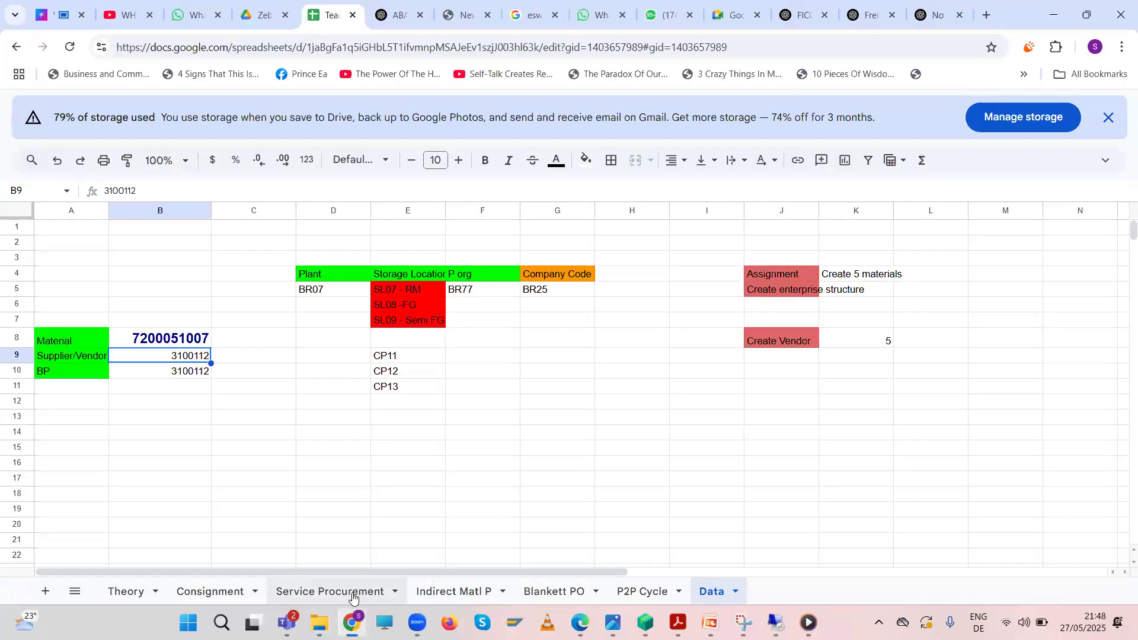
- On the Consignment sheet, change the GR number in B9 to 4501231
left_click(220, 597)
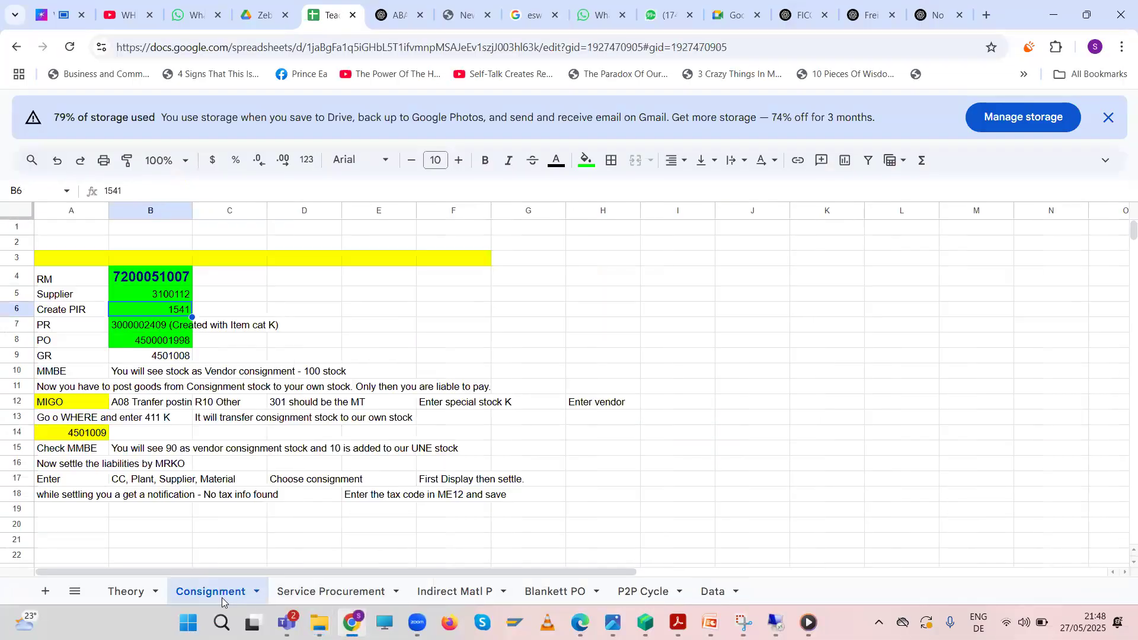
left_click(169, 356)
double_click(188, 354)
key("BackSpace")
key("BackSpace")
key("BackSpace")
key("BackSpace")
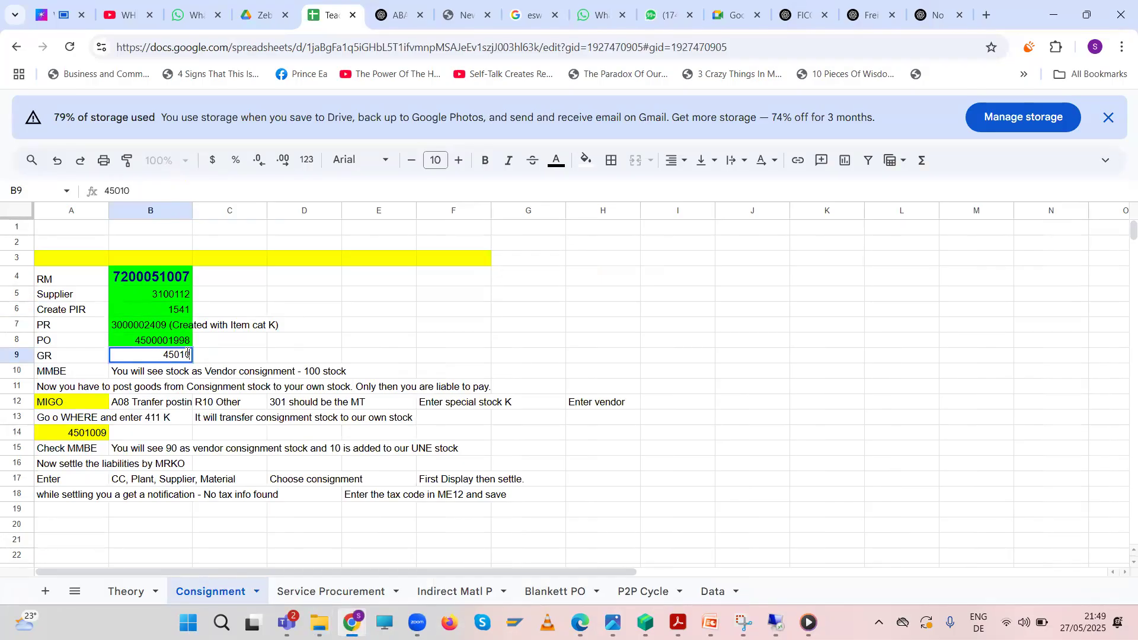
type("123")
left_click(208, 356)
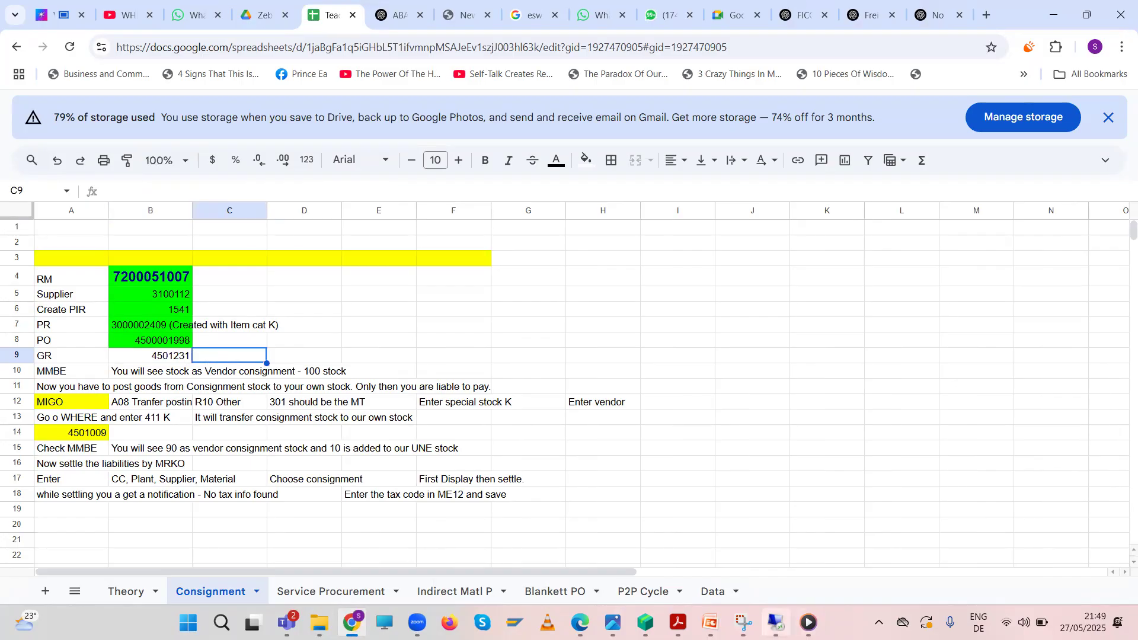
- Return to the remote SAP session and bring up the Stock Overview: Basic List session for RM - Rubber
left_click(775, 622)
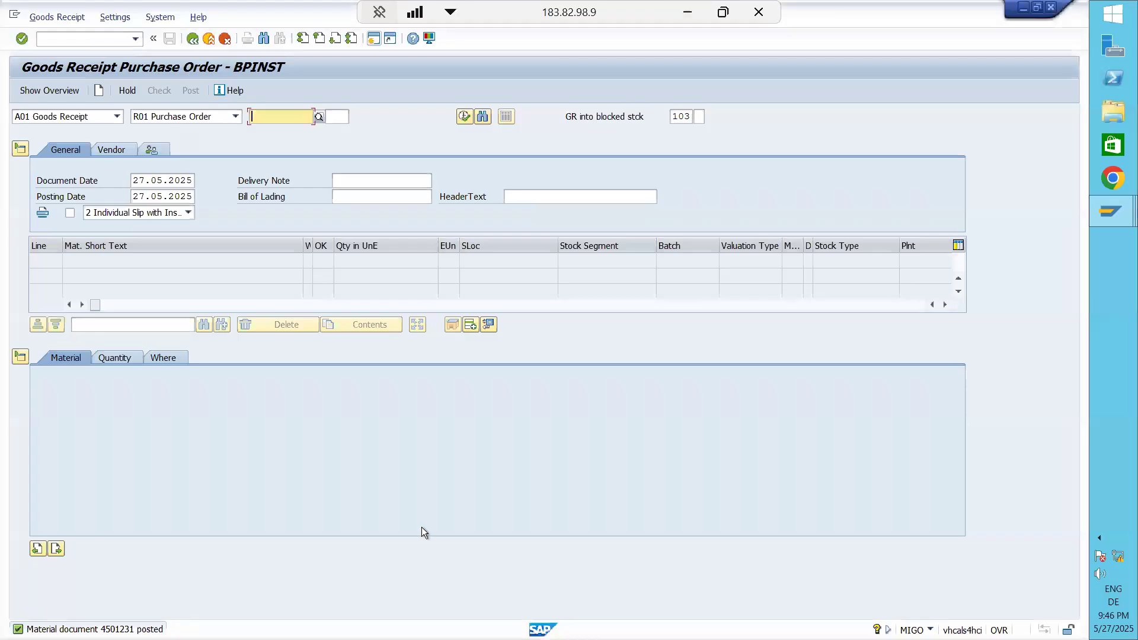
left_click(687, 12)
mouse_move(776, 623)
left_click(772, 559)
mouse_move(1110, 211)
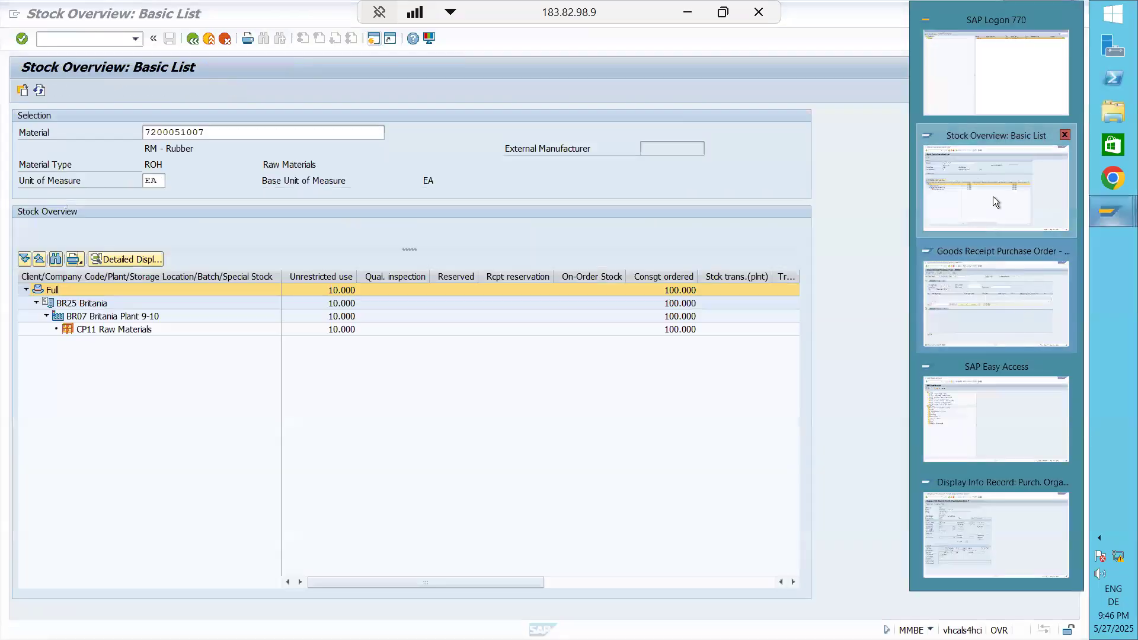
left_click(993, 196)
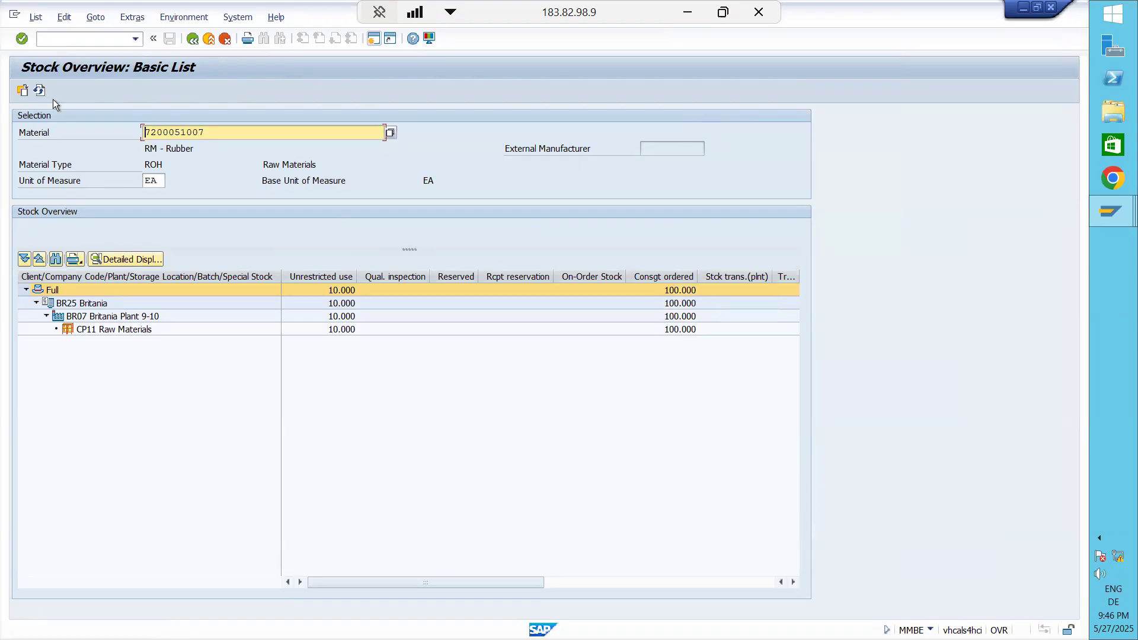
- Refresh the RM - Rubber stock overview, then rerun it from its selection screen for plant BR07 and storage location CP11
left_click(40, 90)
left_click(40, 90)
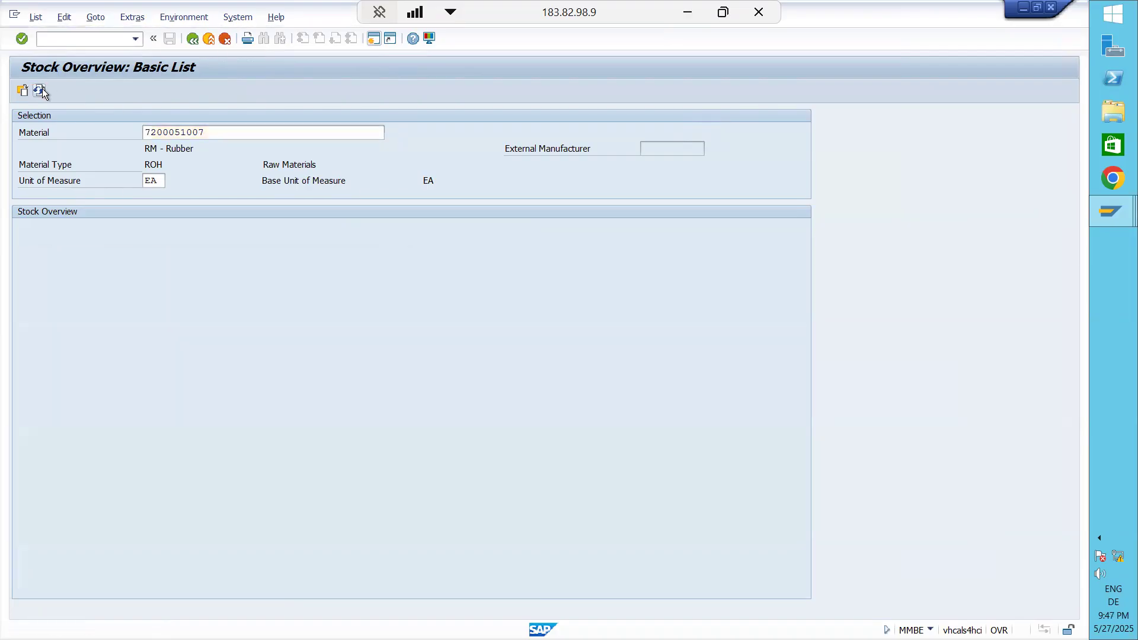
left_click(41, 90)
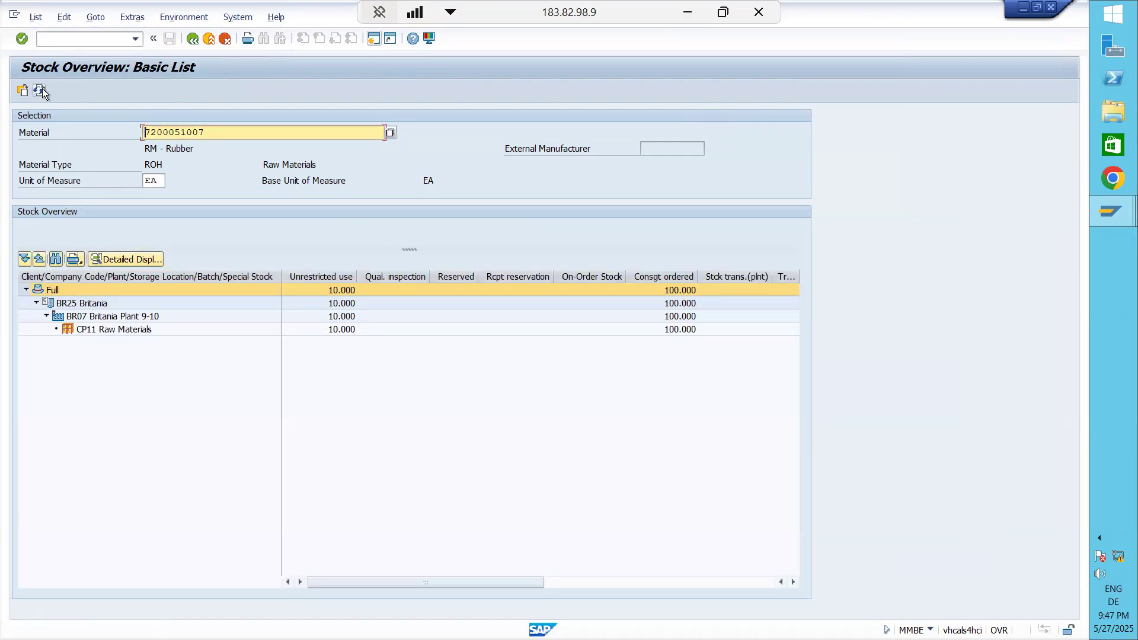
left_click(192, 39)
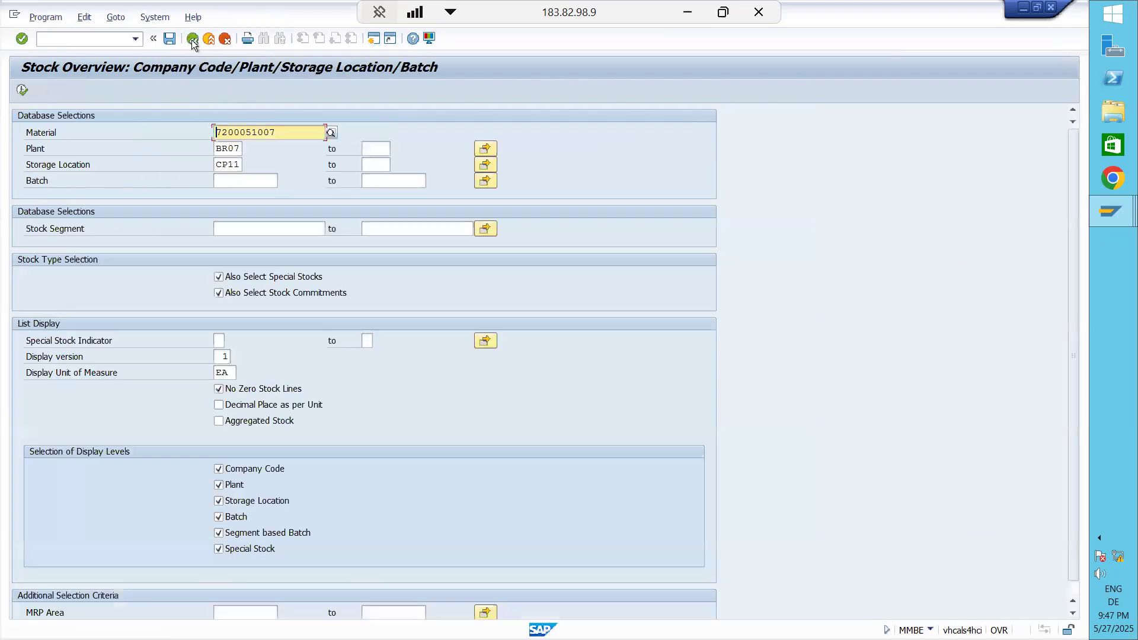
left_click(24, 90)
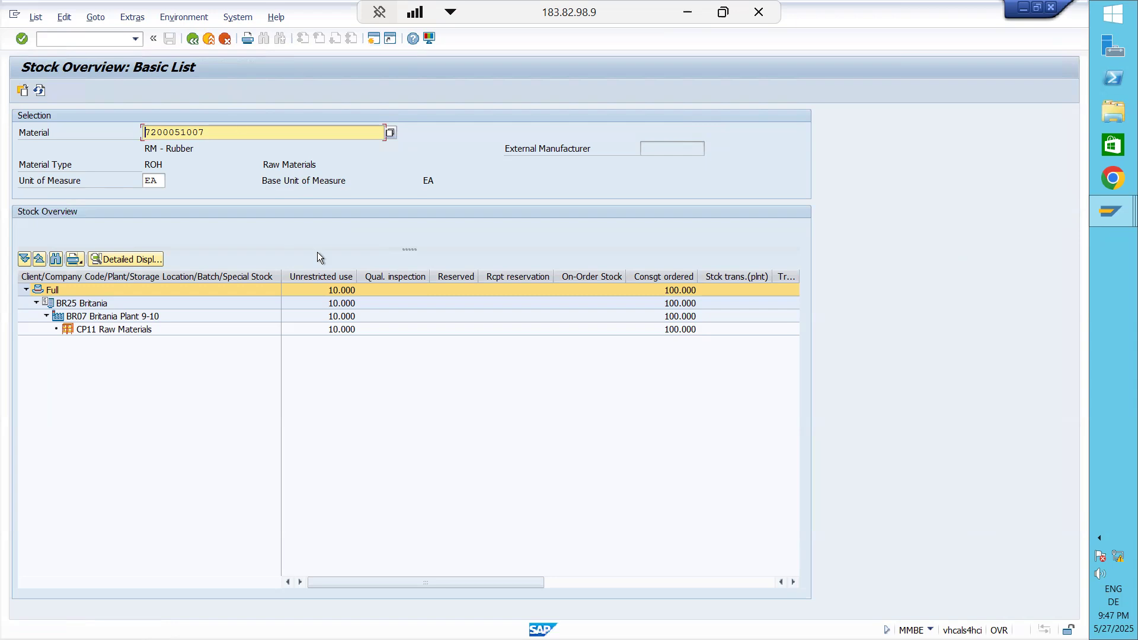
left_click(193, 38)
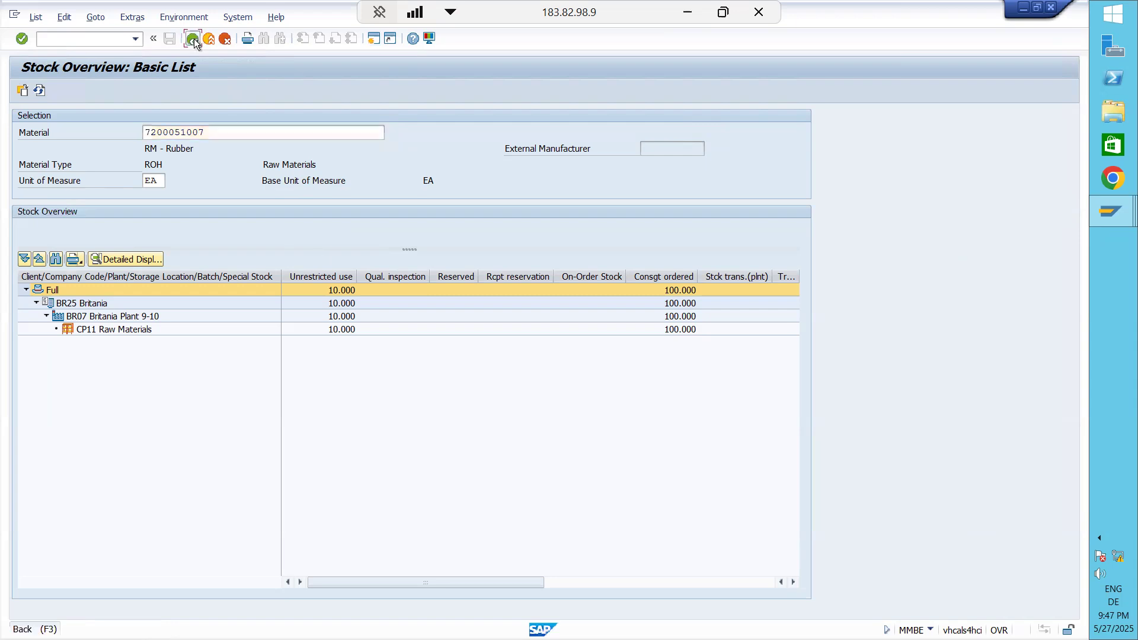
left_click(194, 38)
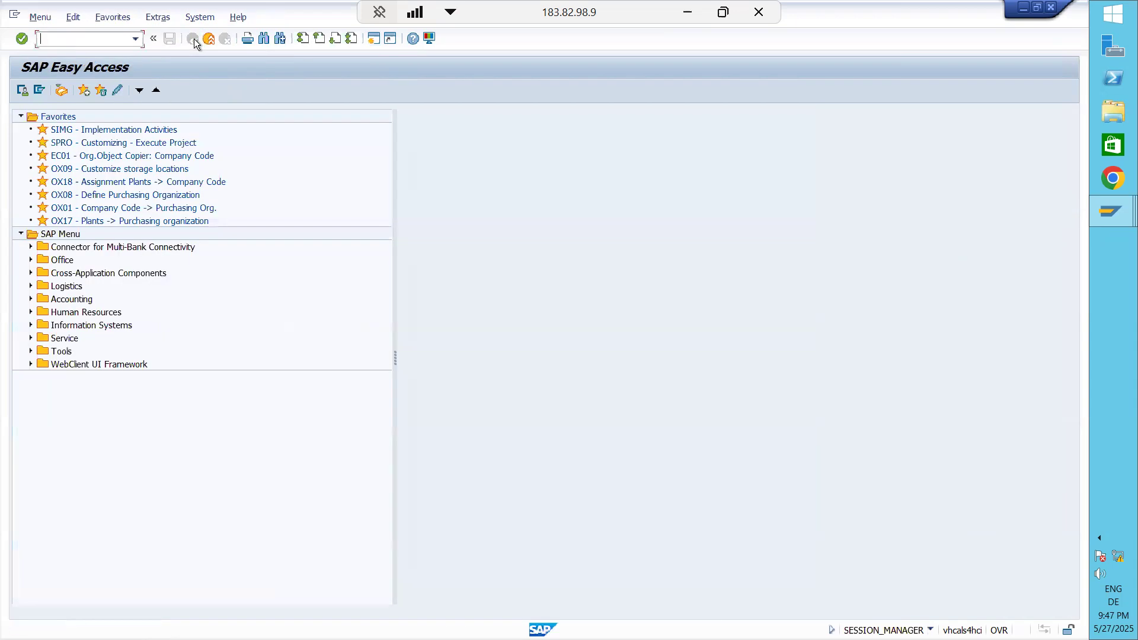
type("mmbe")
key("Return")
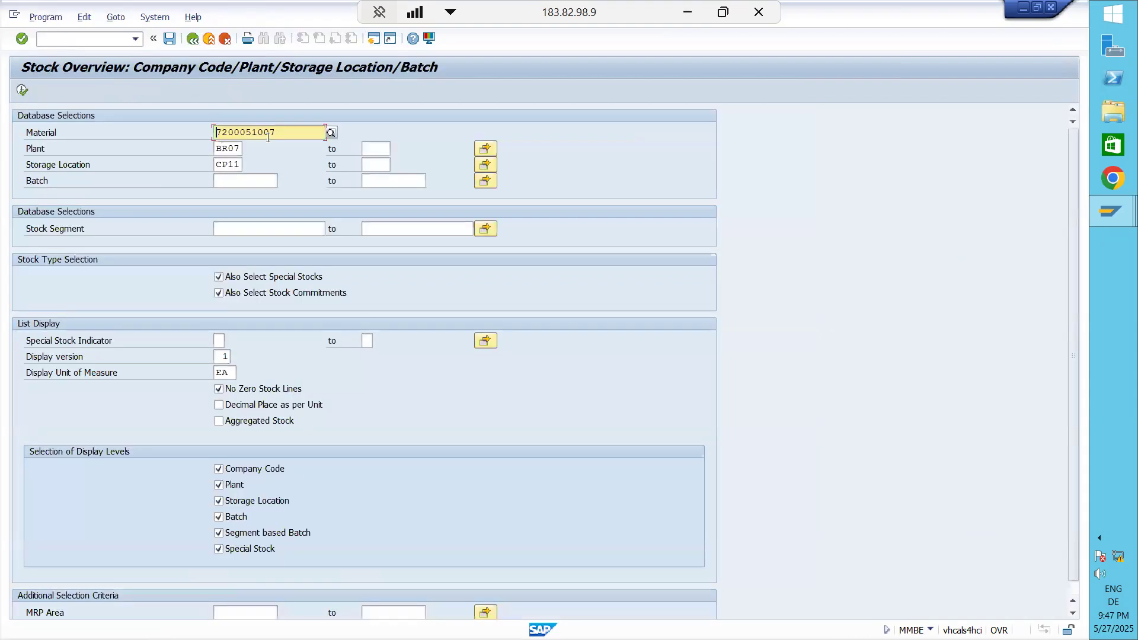
left_click(22, 90)
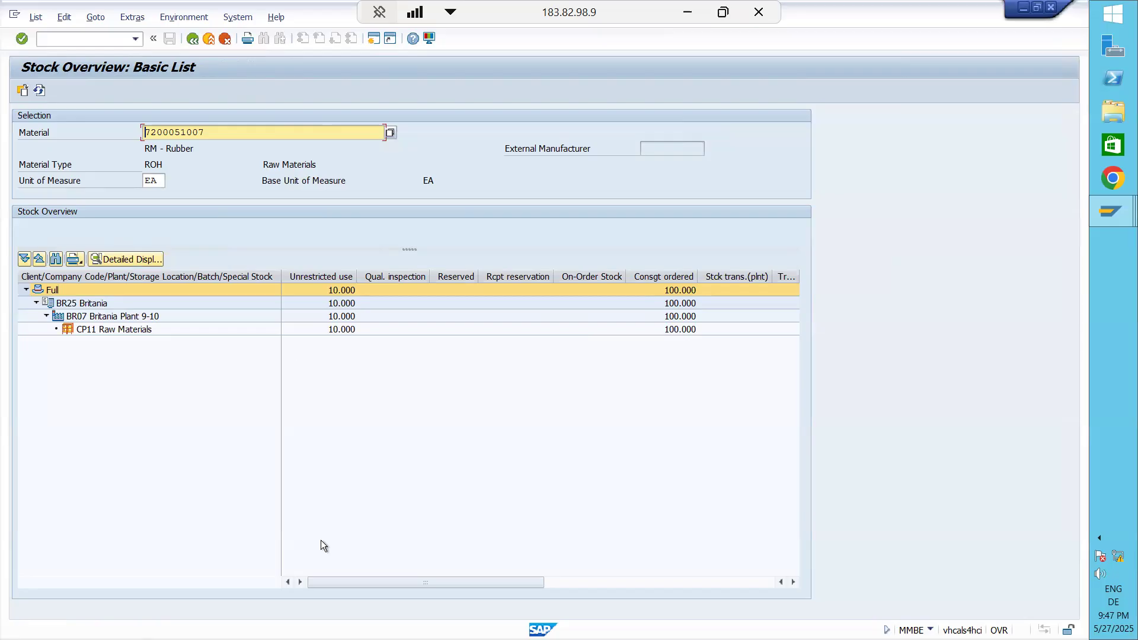
left_click_drag(332, 583, 476, 563)
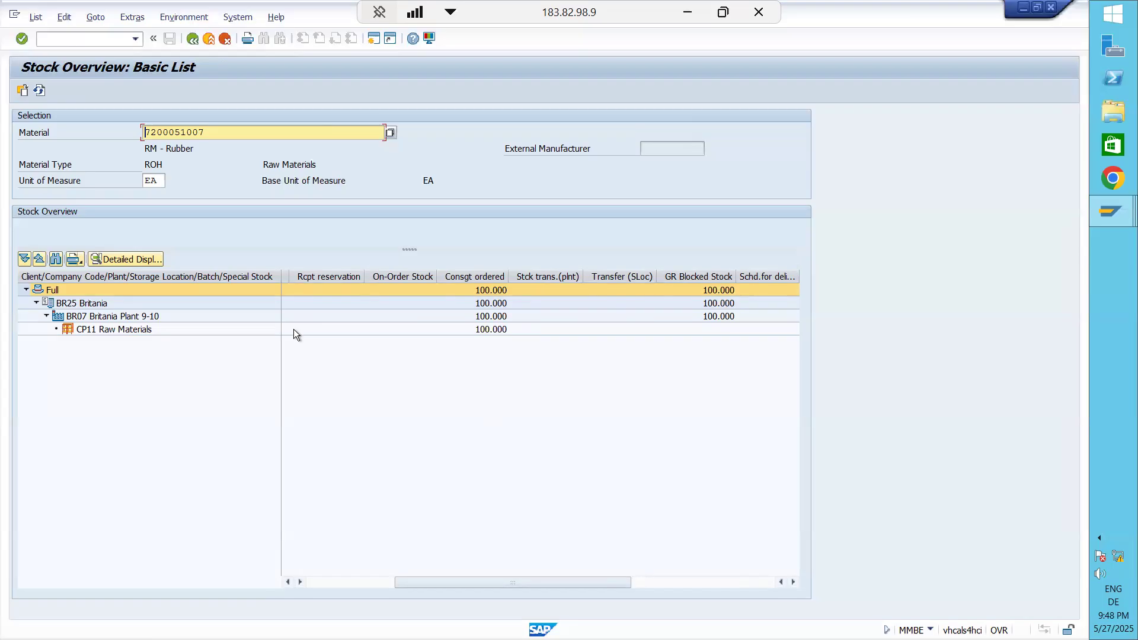
left_click(688, 12)
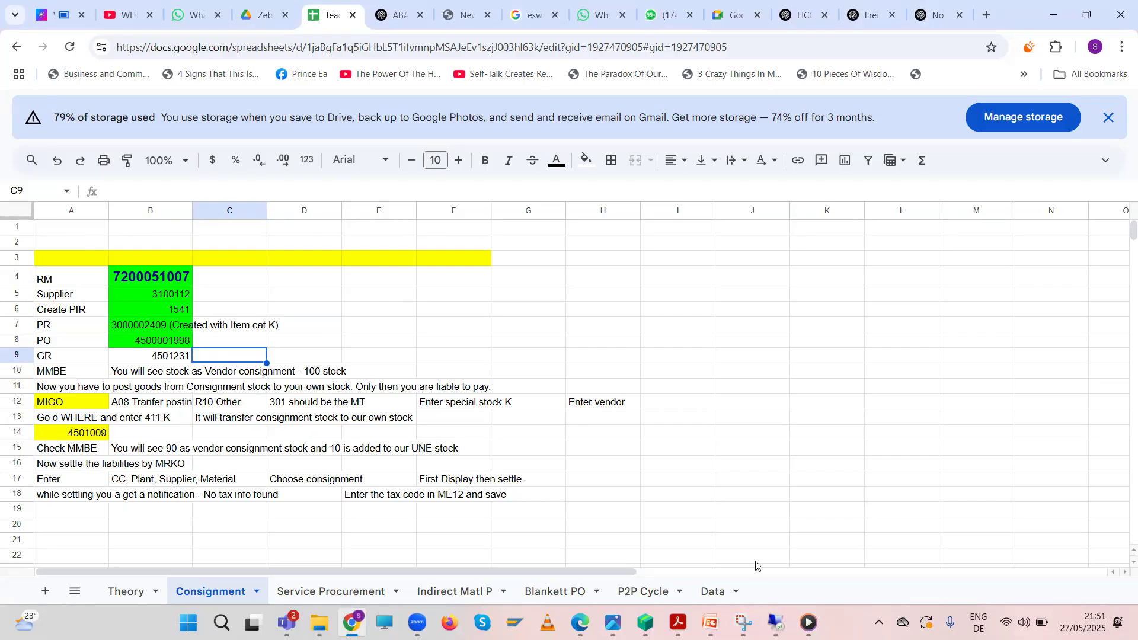
left_click(771, 623)
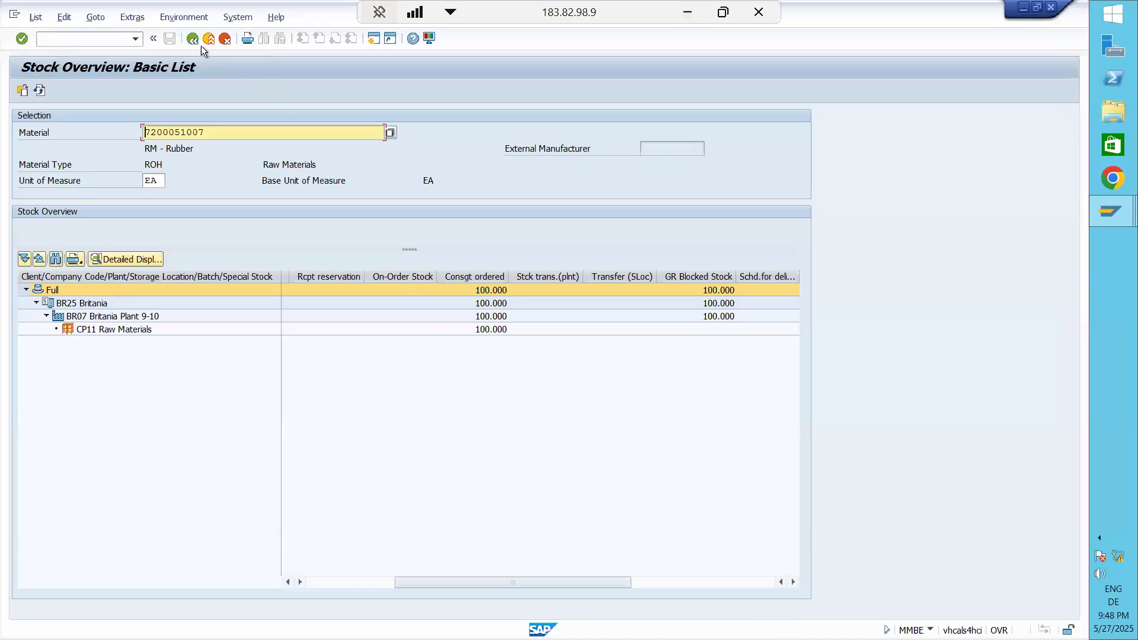
left_click(192, 39)
left_click(192, 39)
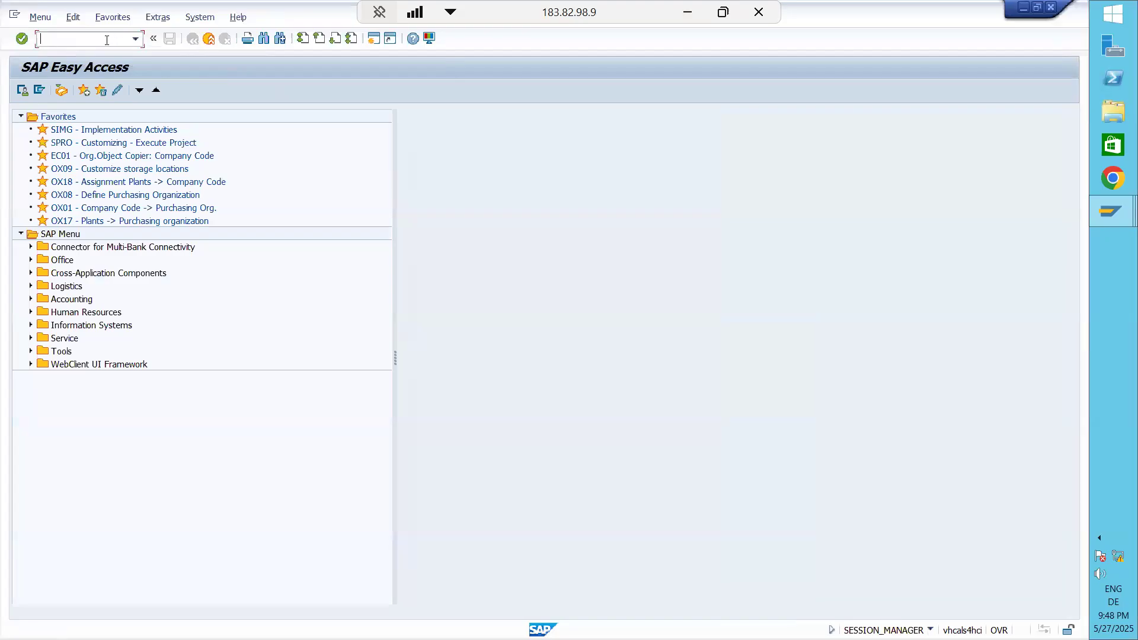
type("me21n")
key("Return")
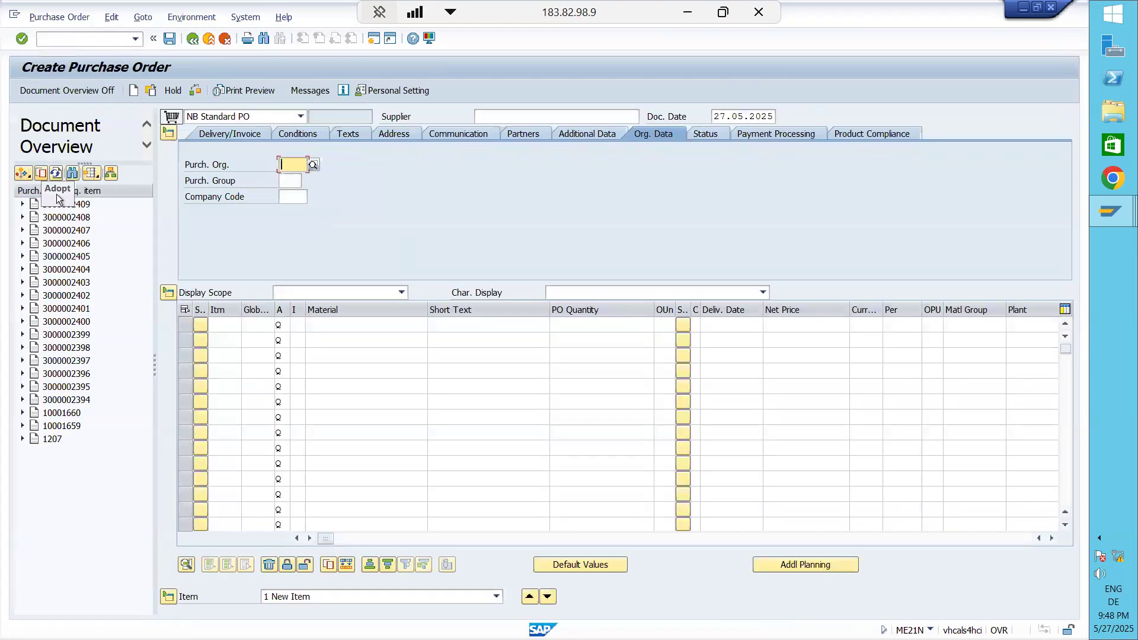
left_click(686, 13)
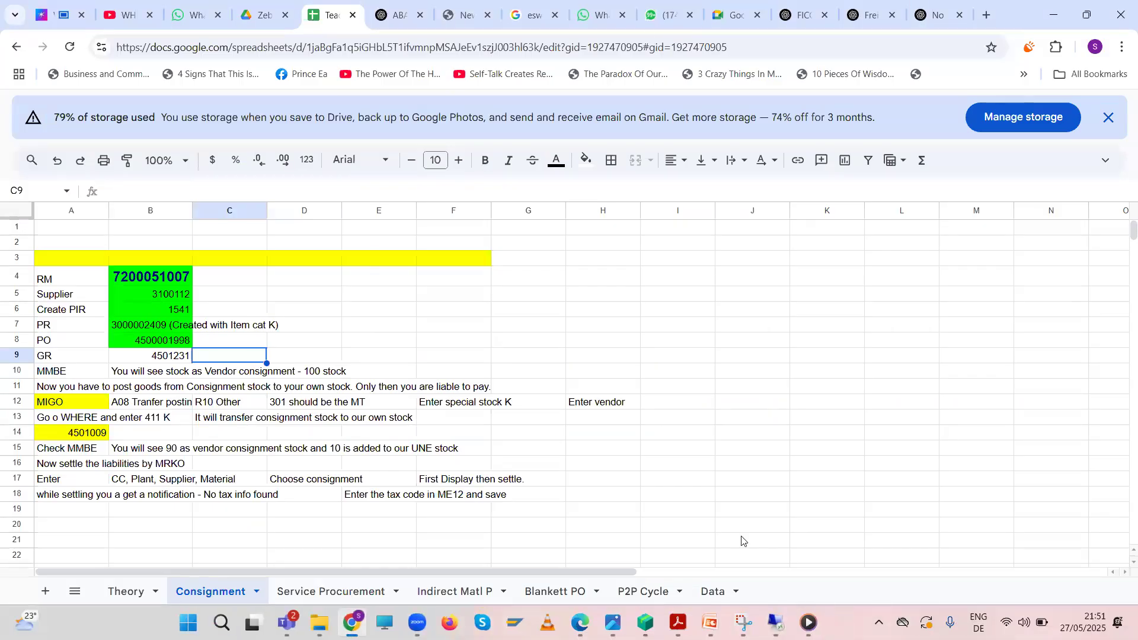
left_click(768, 614)
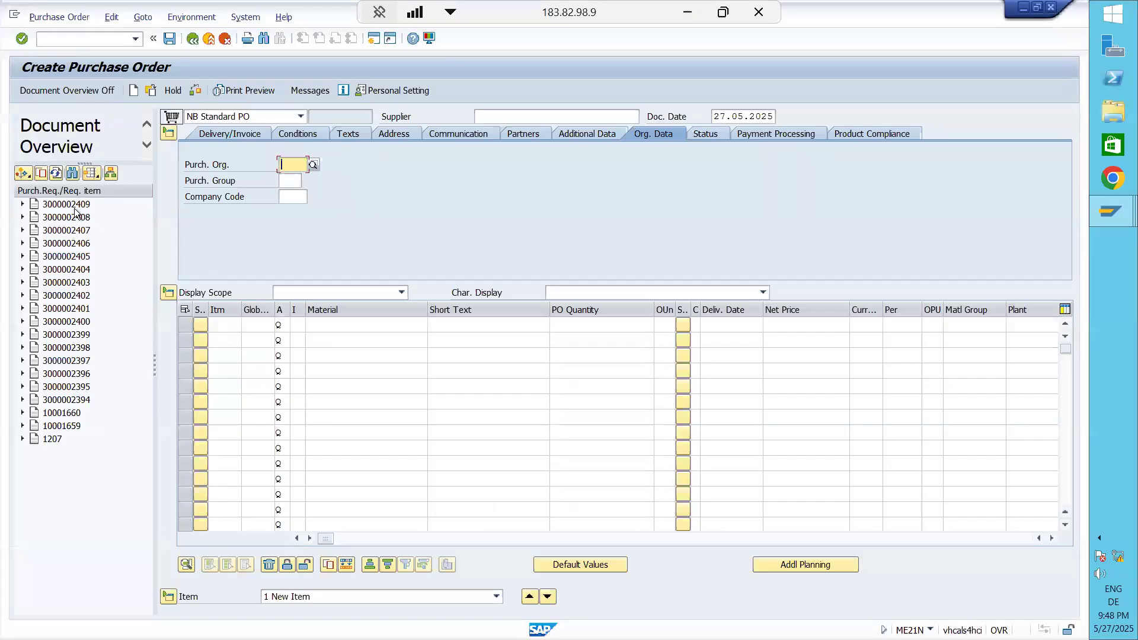
left_click(45, 175)
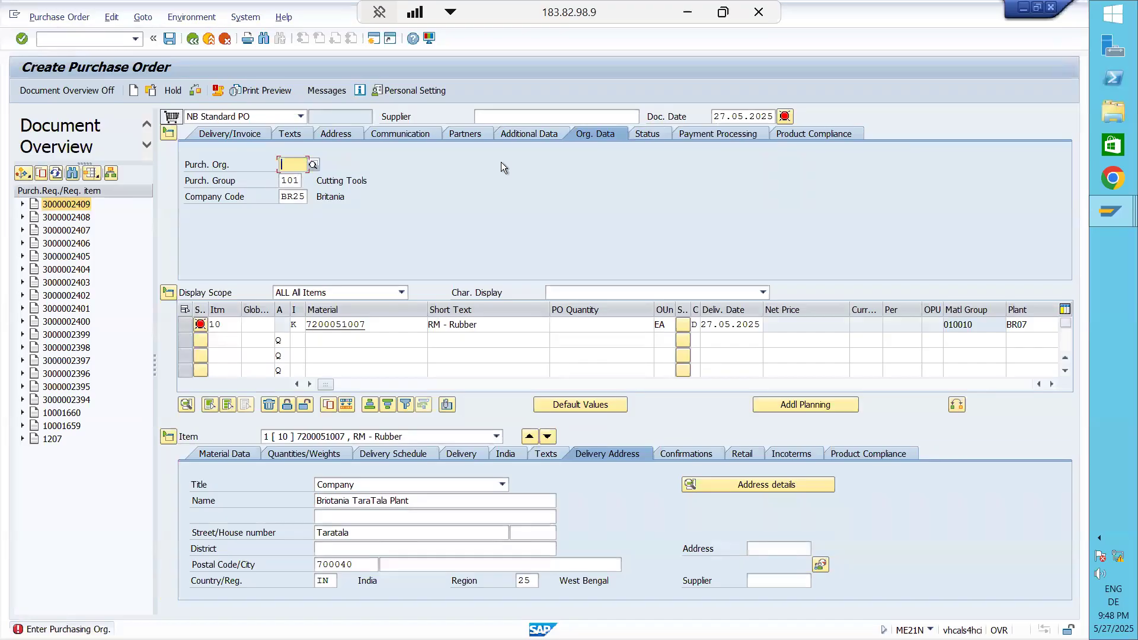
- Set the purchase order's purchasing organization to BR77 and supplier to 3100112, and read the help text of the error message
type("br77")
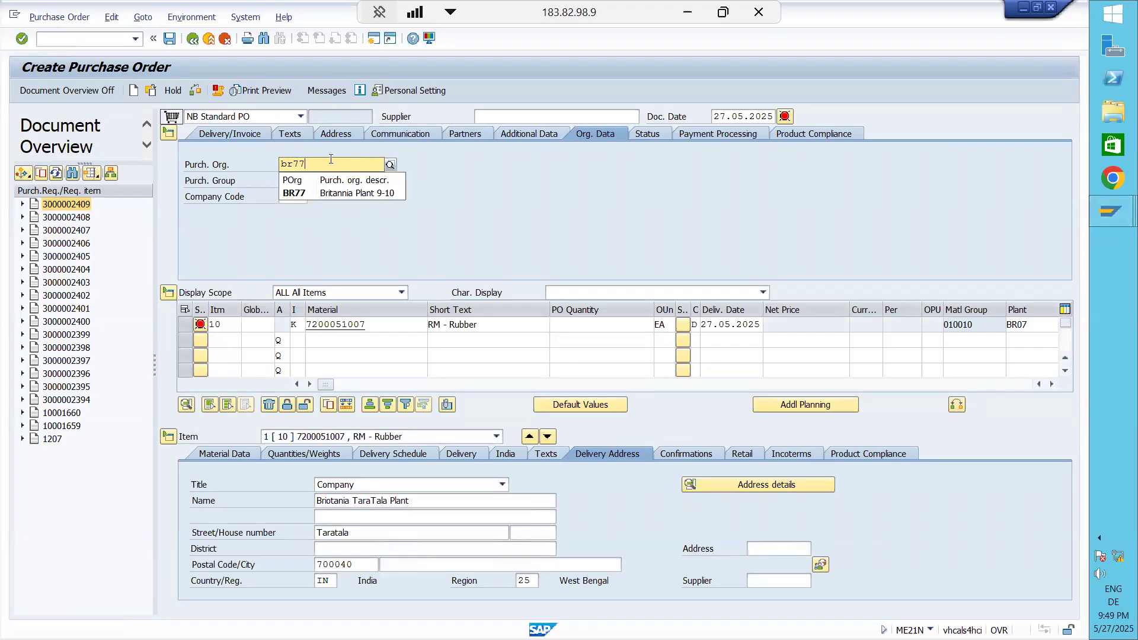
key("Return")
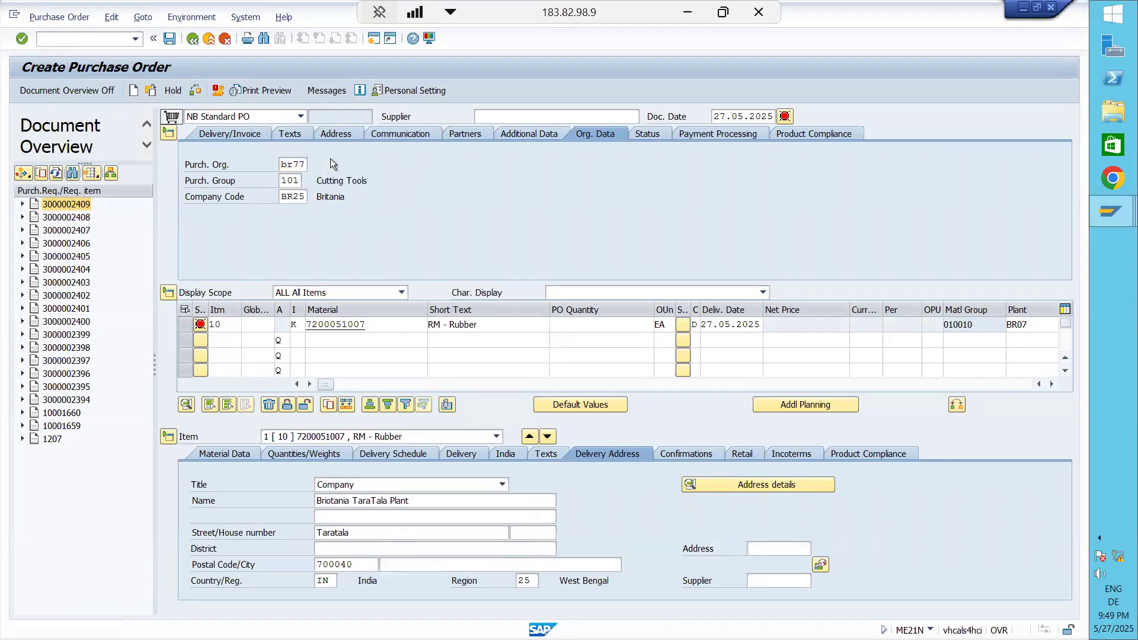
left_click(486, 117)
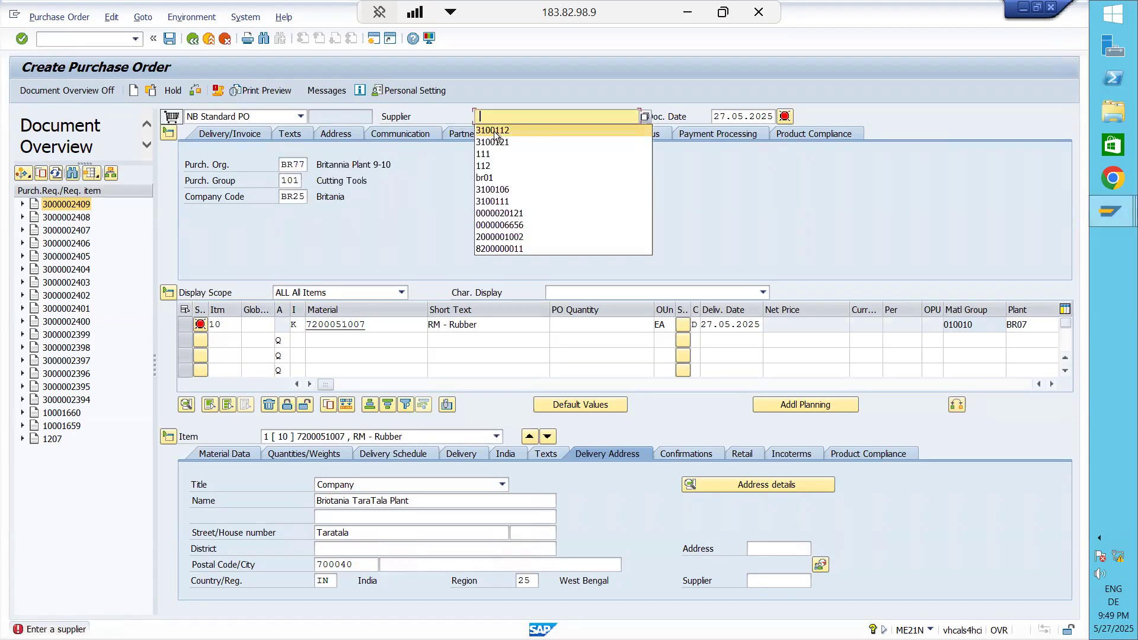
left_click(494, 131)
key("Return")
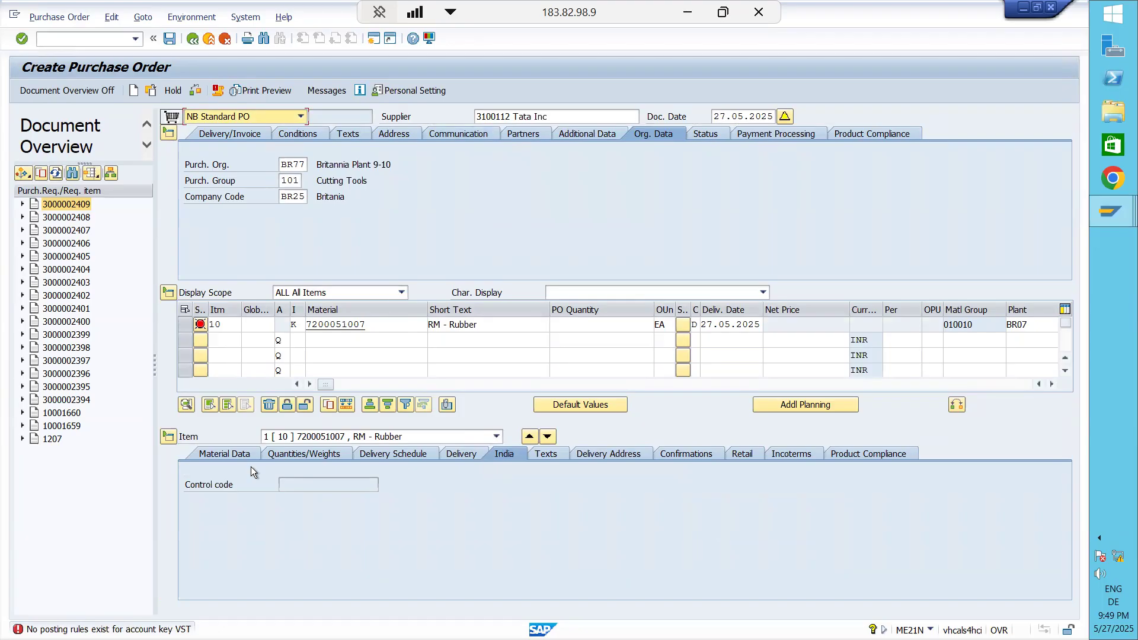
left_click(109, 629)
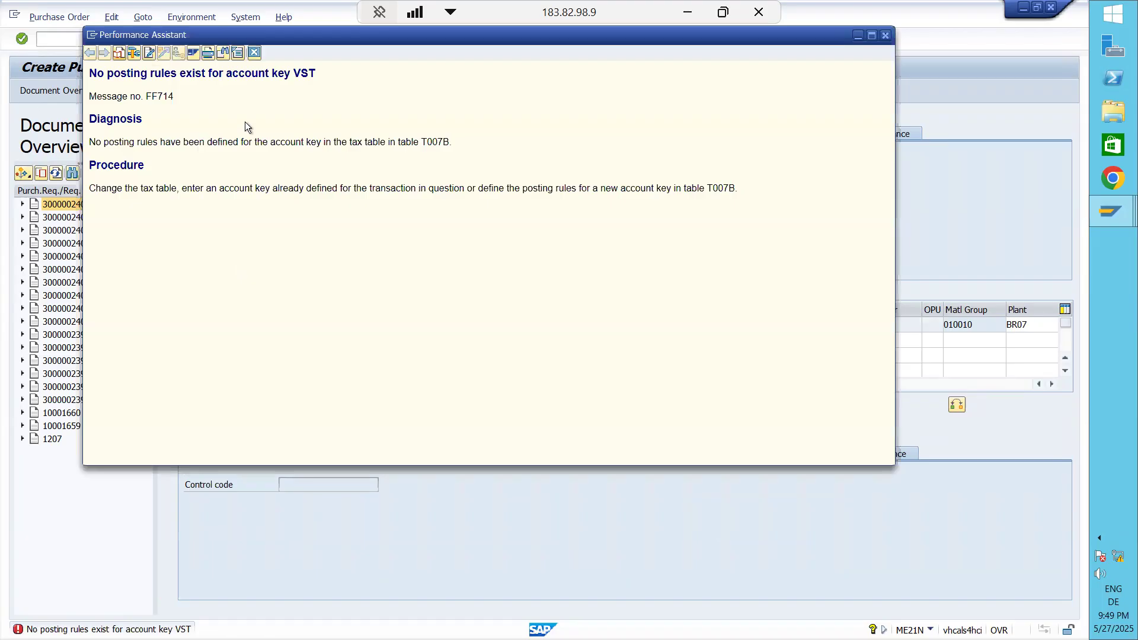
left_click(885, 35)
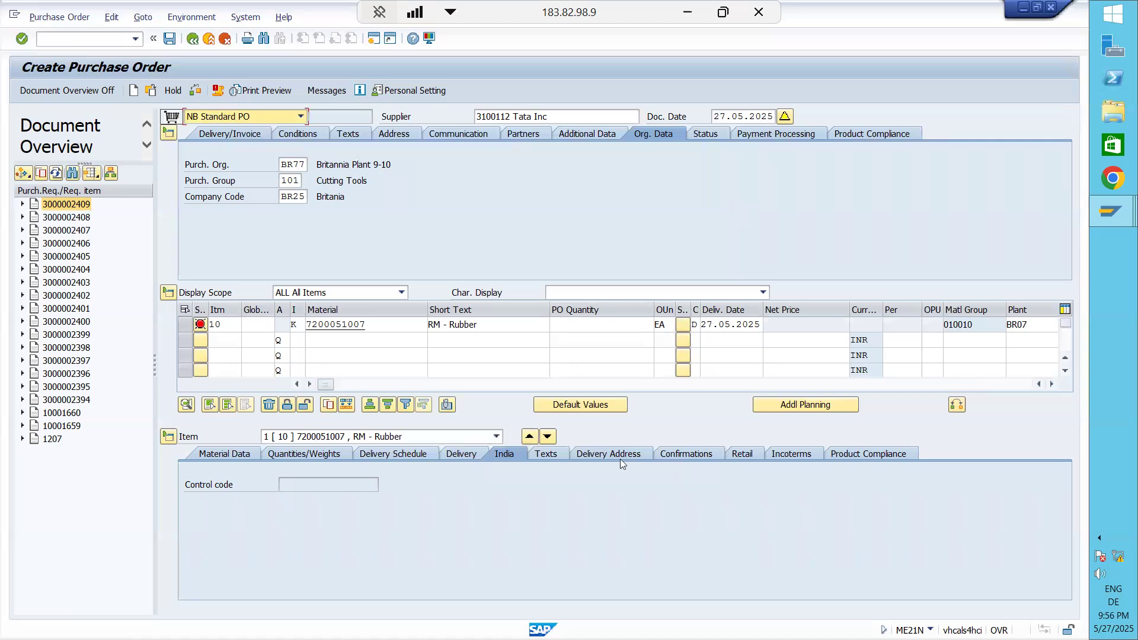
- Switch to the ChatGPT consignment chat and write "I am giving the raw materials to the vendor, the vendor makes the finished good"
left_click(687, 12)
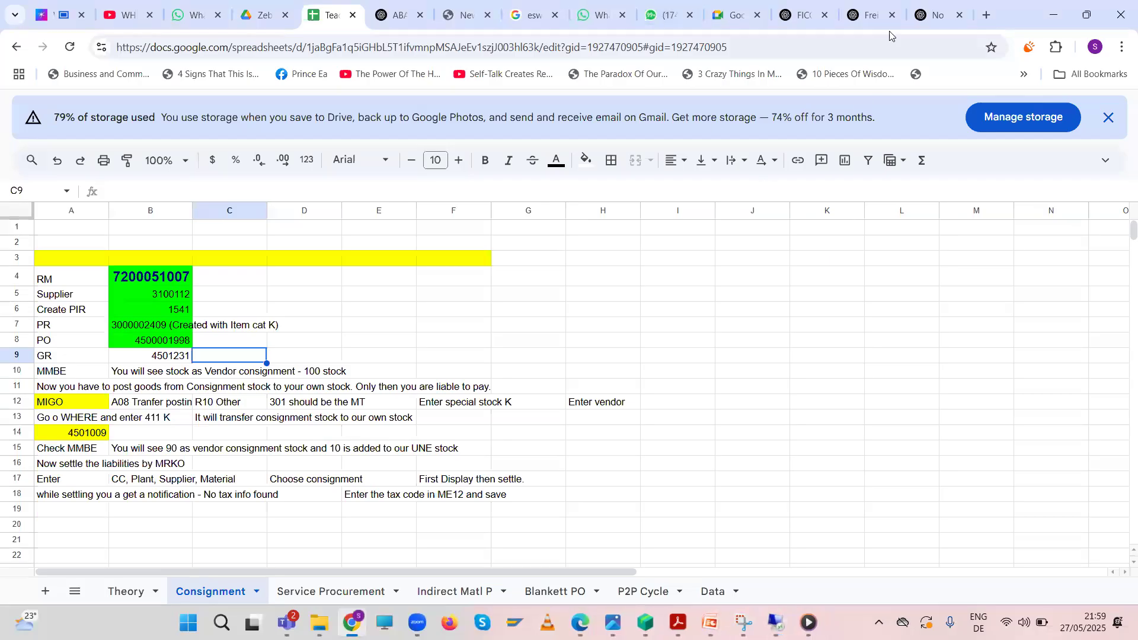
left_click(938, 7)
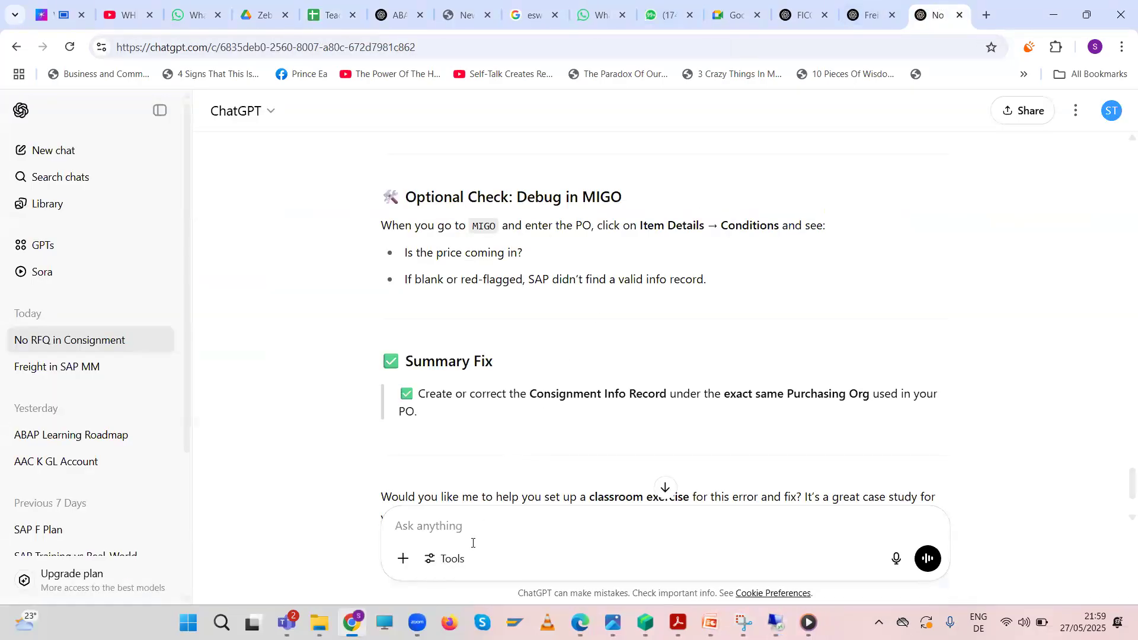
type("I am makin")
type("g the raw")
key("BackSpace")
key("BackSpace")
key("BackSpace")
key("BackSpace")
key("BackSpace")
key("BackSpace")
key("BackSpace")
key("BackSpace")
key("BackSpace")
key("BackSpace")
key("BackSpace")
key("BackSpace")
key("BackSpace")
key("BackSpace")
key("BackSpace")
type("givn")
key("BackSpace")
type("ing the raw materials to the vendor, the")
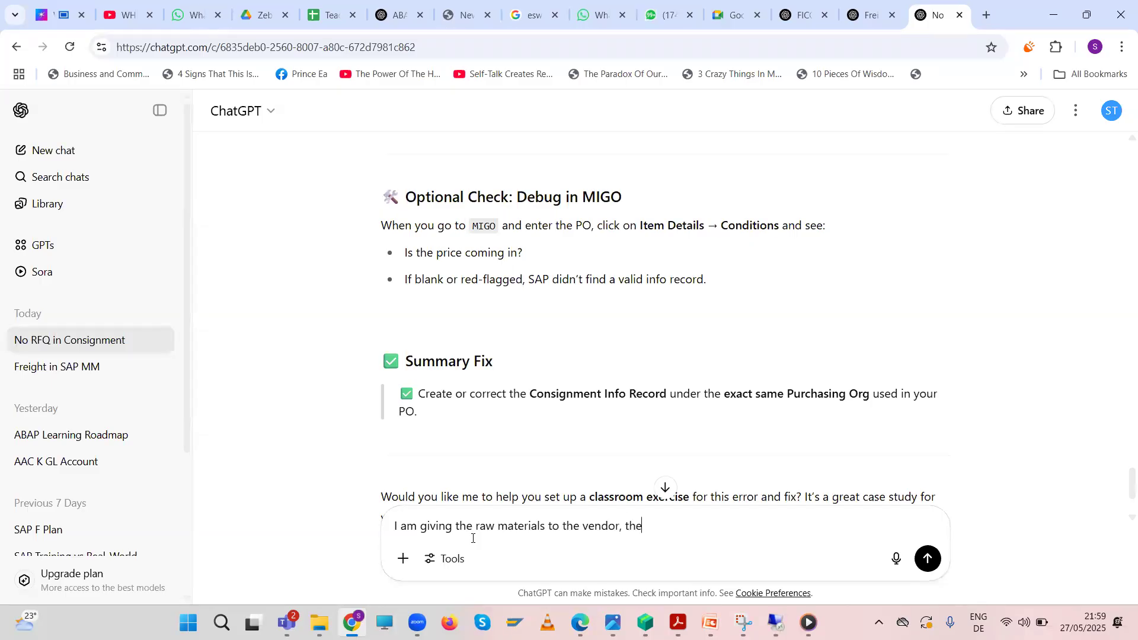
type(" vendor makes the finished good")
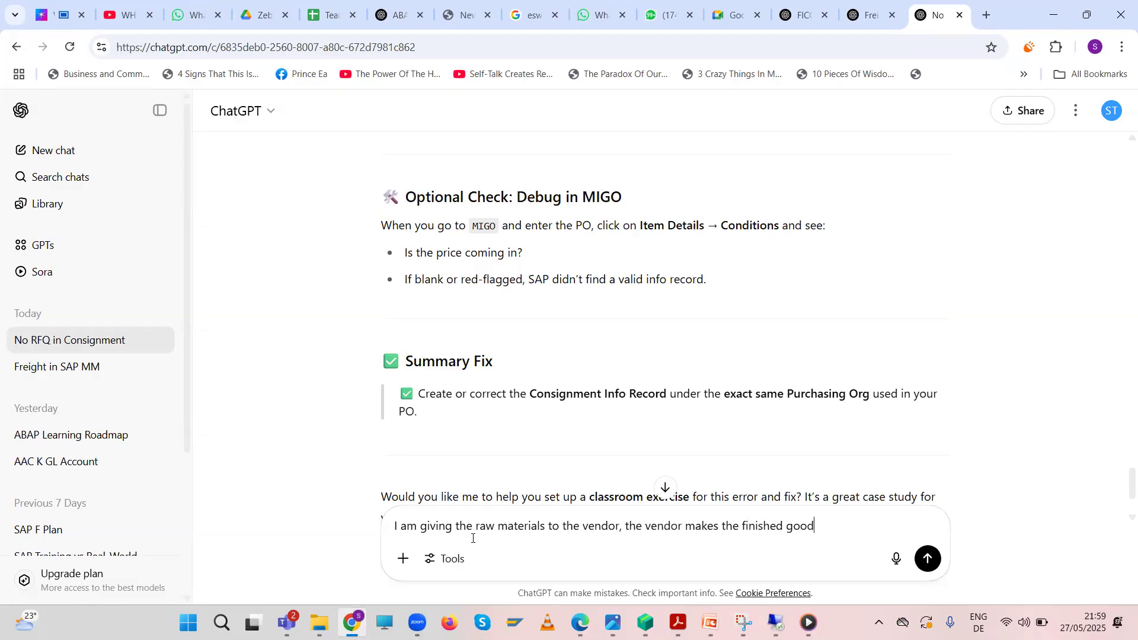
- Continue the prompt with "from it. Then I will pay the vendor only when I use the items and he agrees to it."
type(" from it. Then I will pay the")
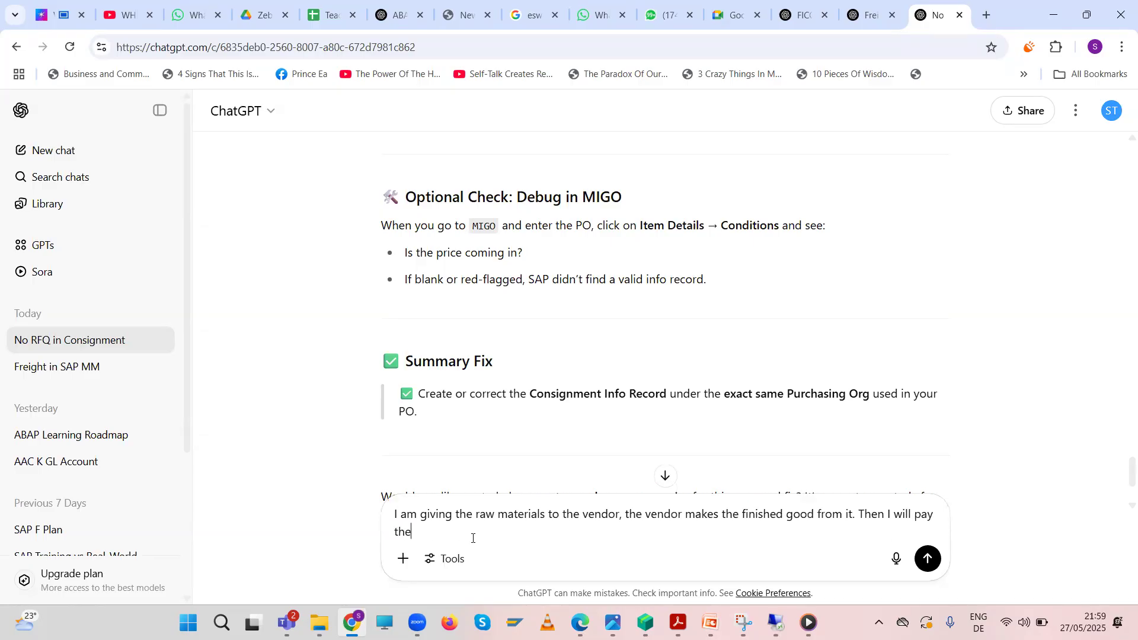
type(" vendor only when I use the items and he agress")
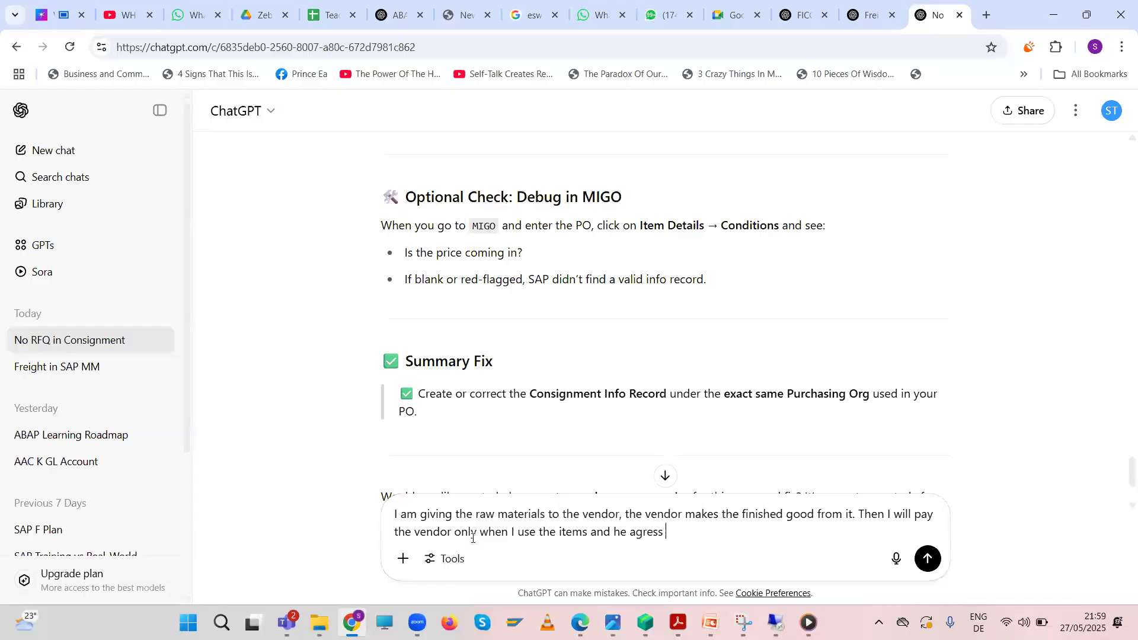
key("BackSpace")
type("es to it. what prov")
- Complete the prompt with the question "what process is this in sap mm ?" and send it
key("BackSpace")
type("cess i this")
key("BackSpace")
key("BackSpace")
key("BackSpace")
key("BackSpace")
type("this n")
key("BackSpace")
type("in sap mm ?")
key("Return")
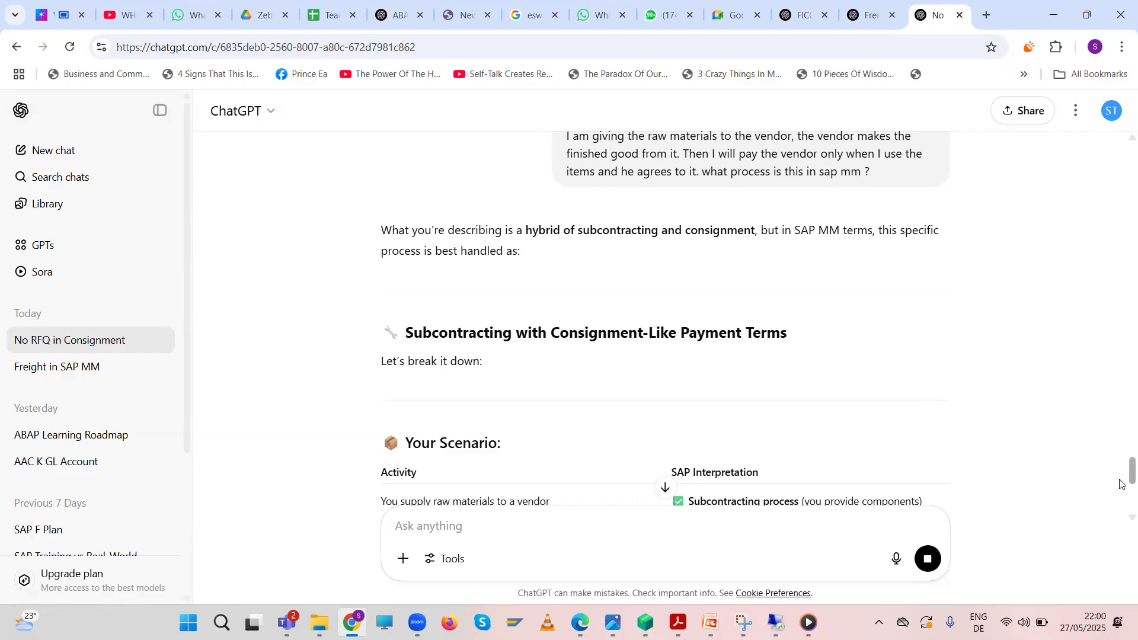
- Read ChatGPT's answer down to the table breaking the vendor scenario into activities and SAP interpretations
scroll(1122, 490, "down", 1)
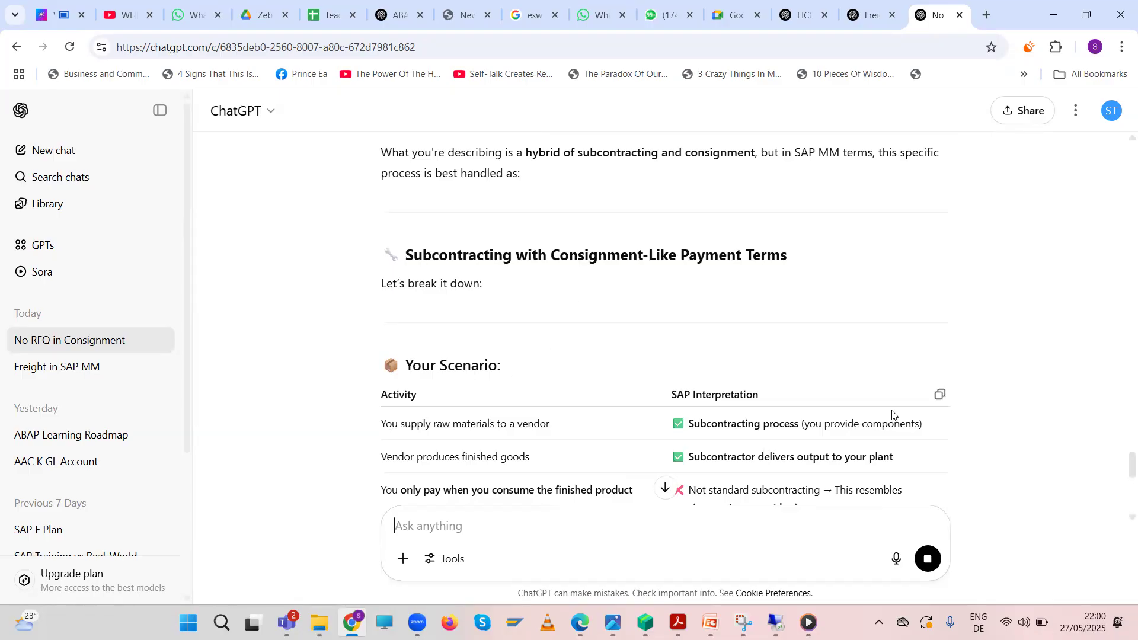
scroll(1120, 463, "down", 1)
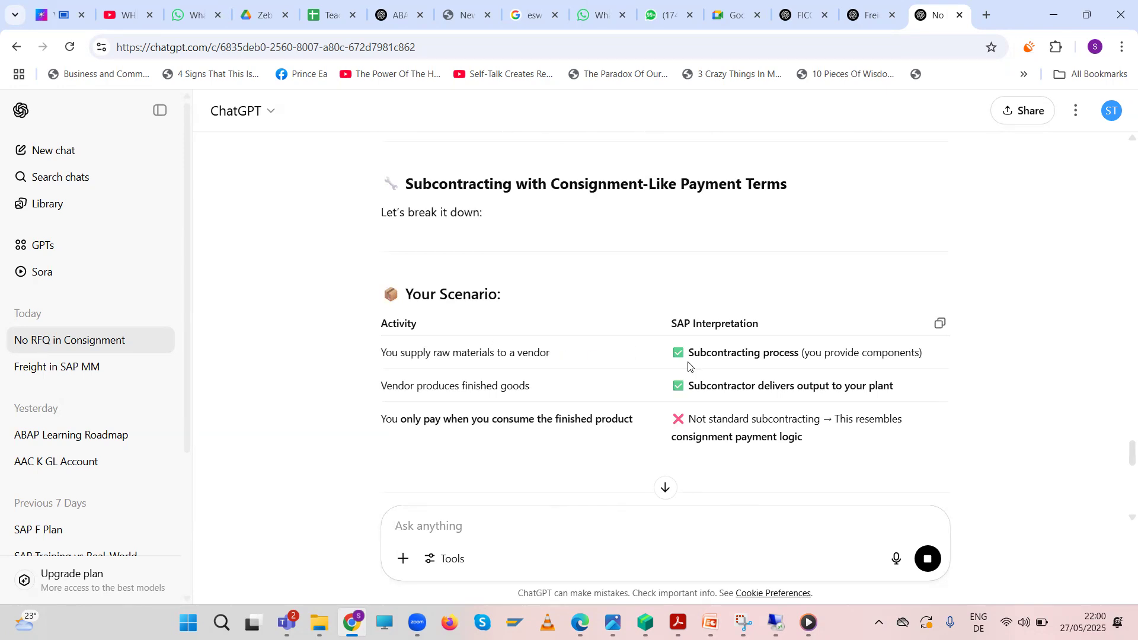
- Switch to Google Drive, open the SAP MM Topics spreadsheet and select the Subcontracting entry under Special Processes
left_click(266, 13)
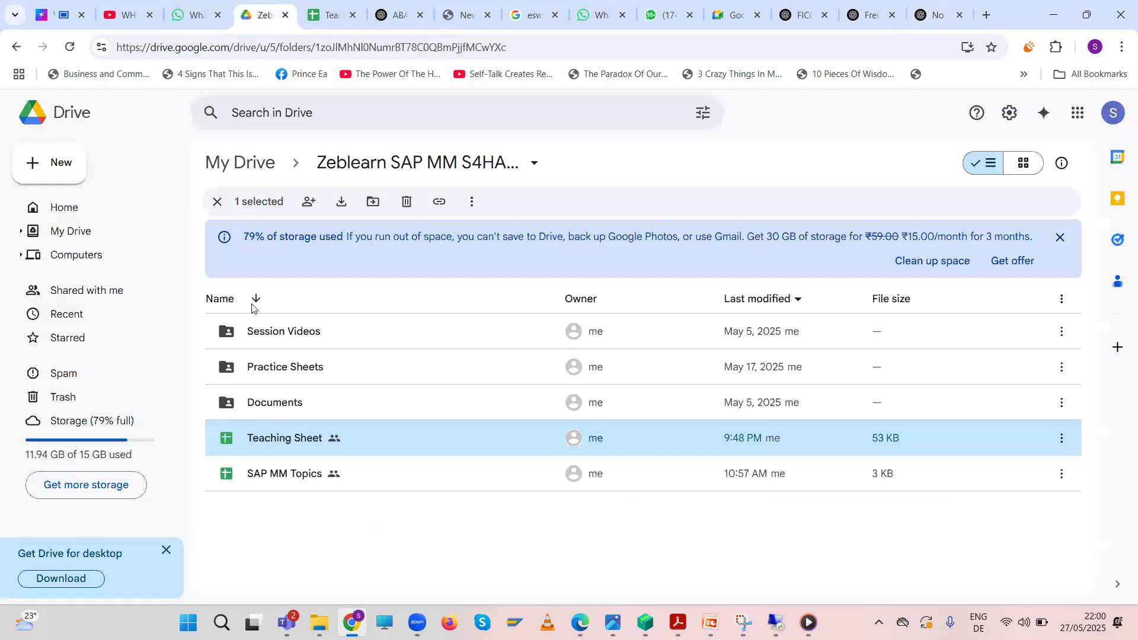
double_click(280, 474)
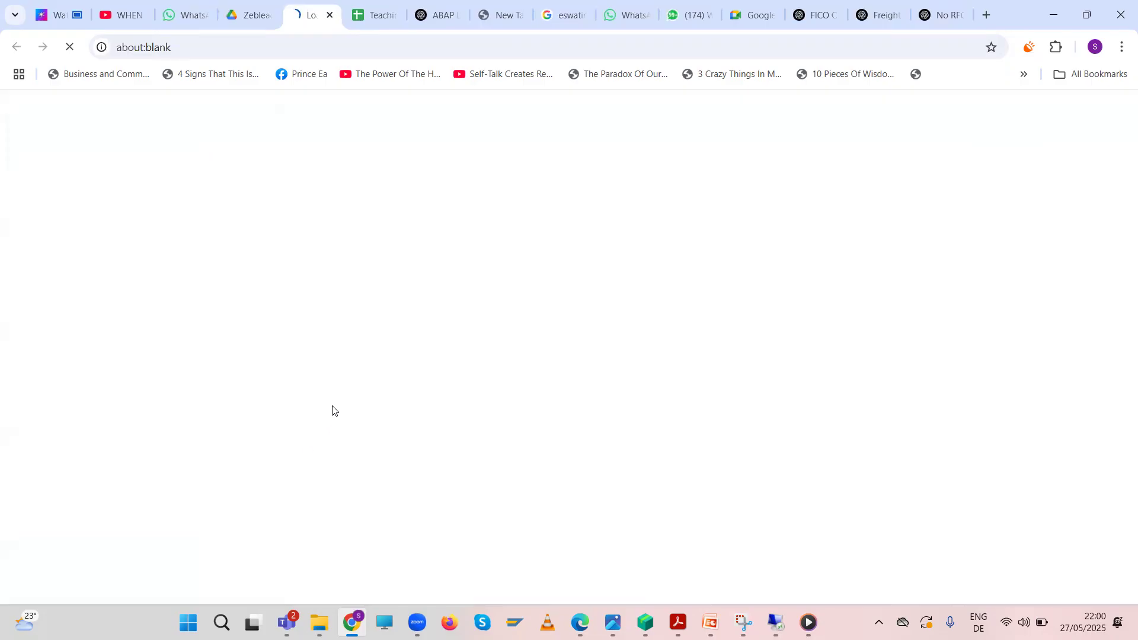
key("Down")
key("Down")
key("Down")
key("Down")
key("Down")
key("Down")
key("Down")
key("Down")
key("Down")
key("Down")
key("Down")
key("Down")
key("Down")
key("Down")
key("Down")
key("Down")
key("Down")
key("Down")
key("Down")
key("Down")
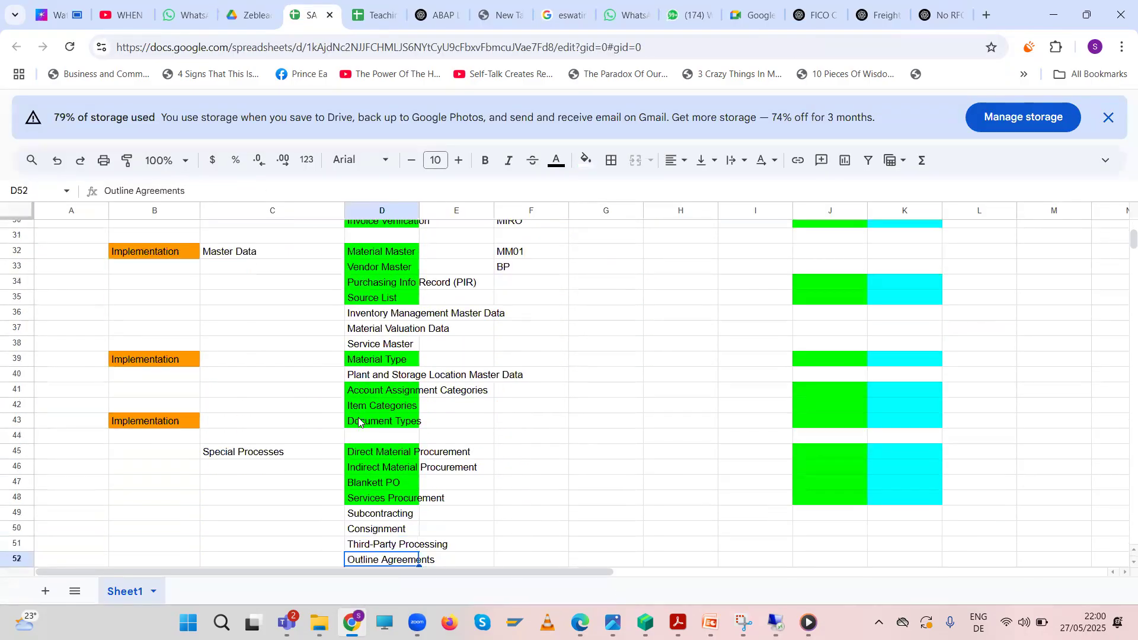
key("Down")
key("Down")
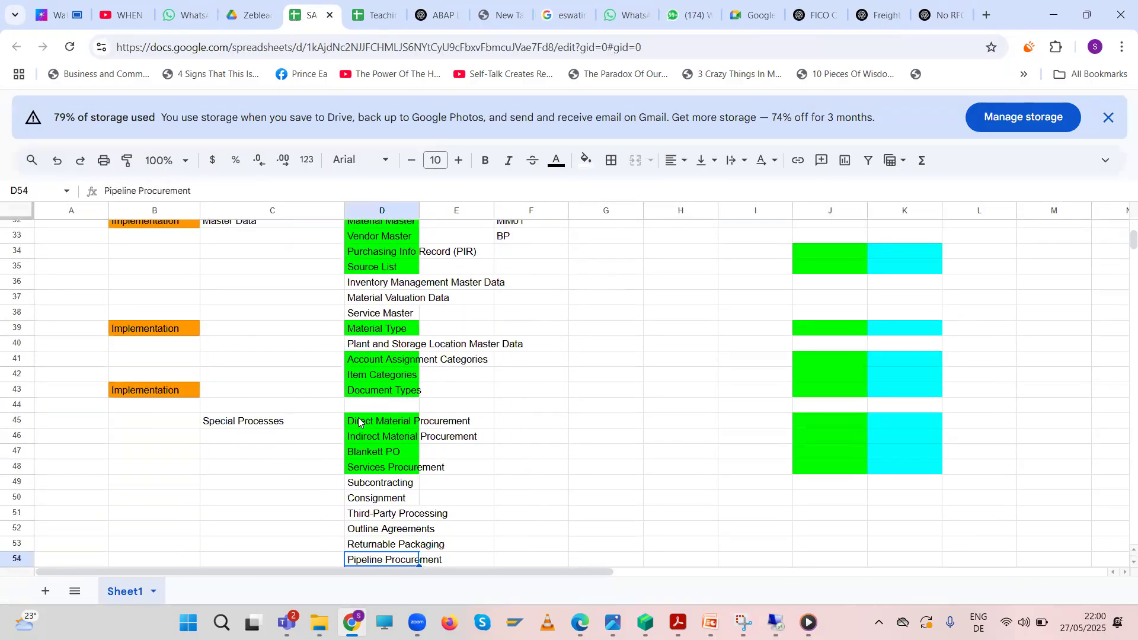
left_click(391, 484)
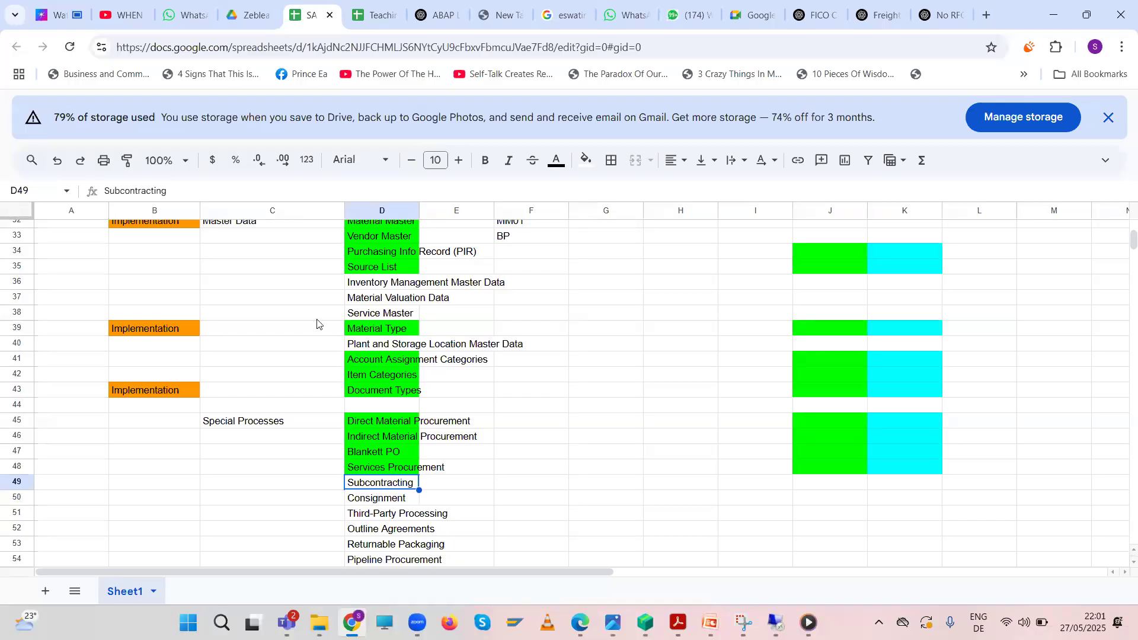
- Return to the ChatGPT consignment chat and examine the SAP interpretation for supplying raw materials to a vendor, highlighting its process name
left_click(943, 12)
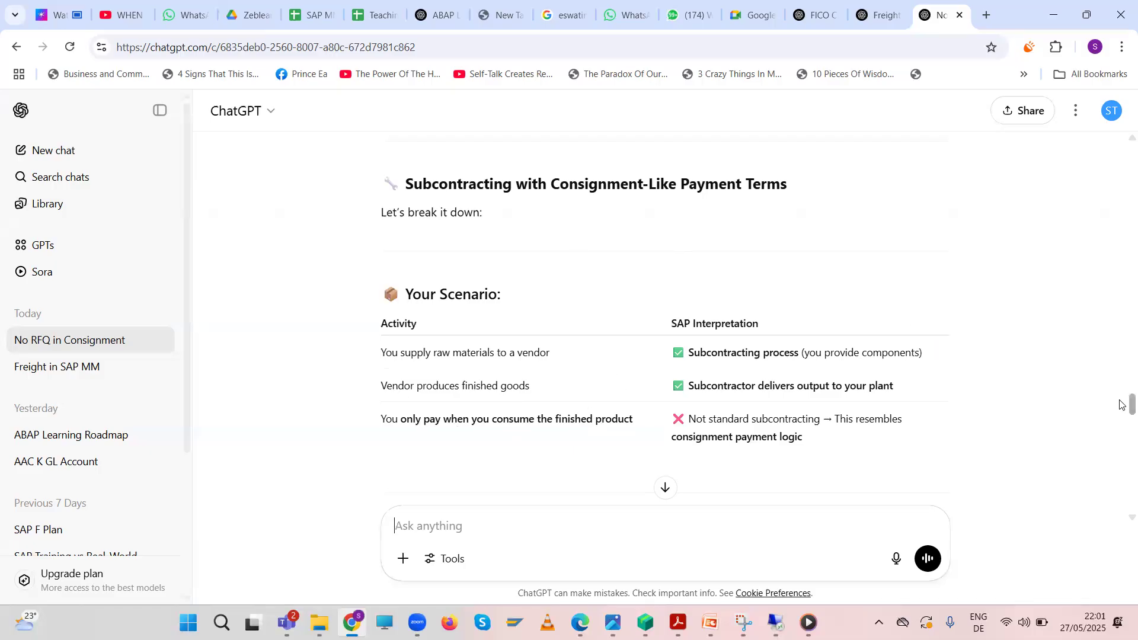
mouse_move(1120, 405)
left_mouse_down()
mouse_move(1120, 443)
mouse_move(1120, 407)
left_mouse_up()
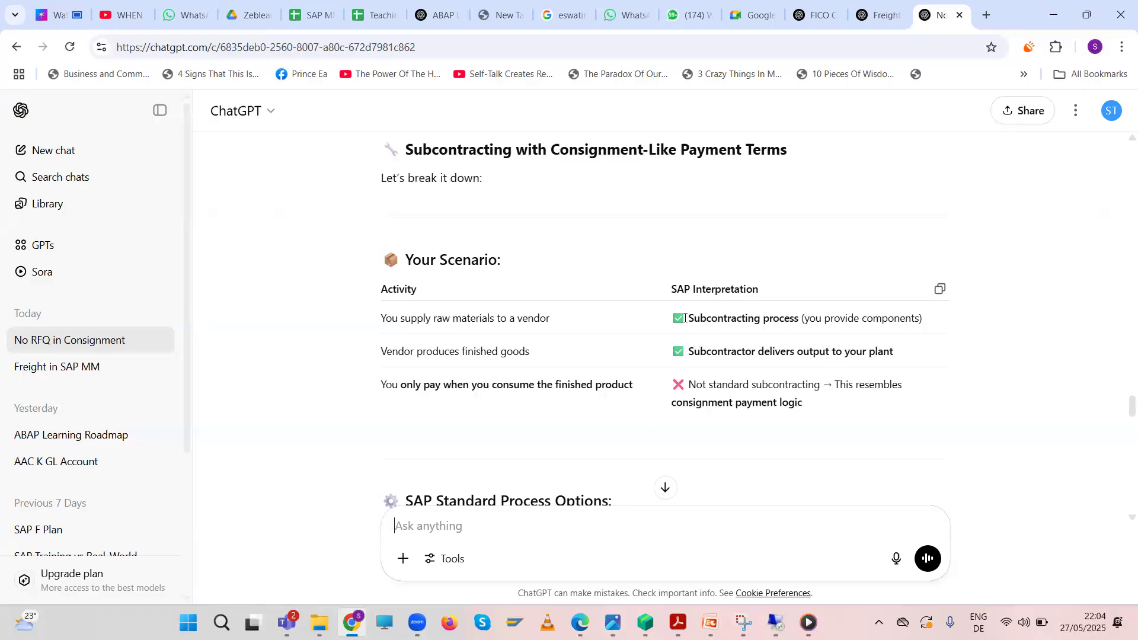
left_click_drag(668, 322, 748, 321)
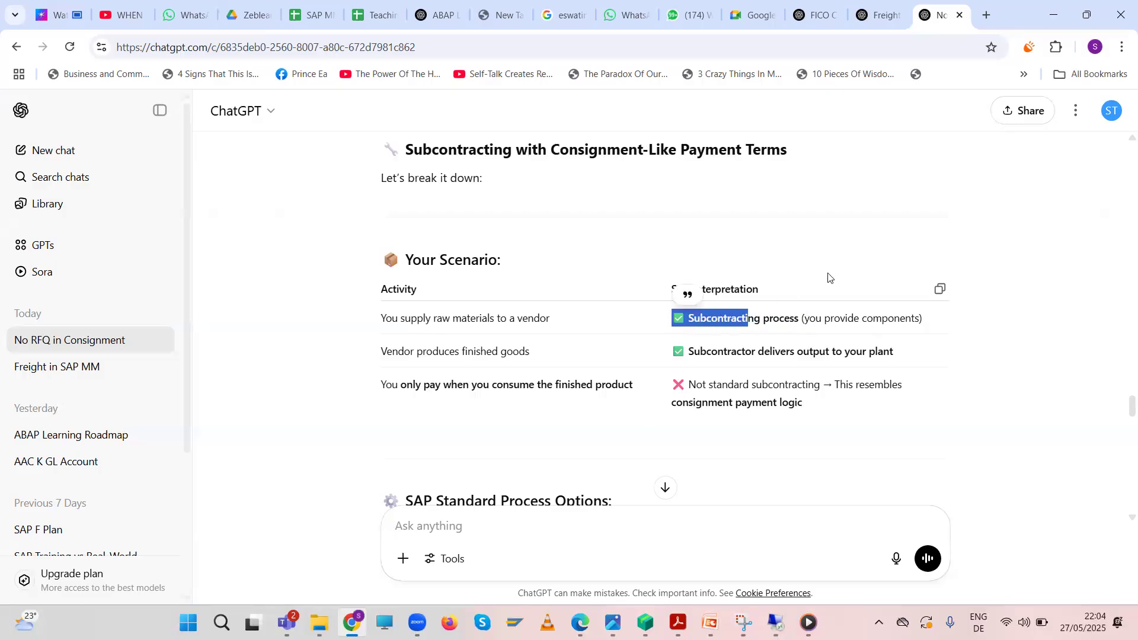
left_click(657, 319)
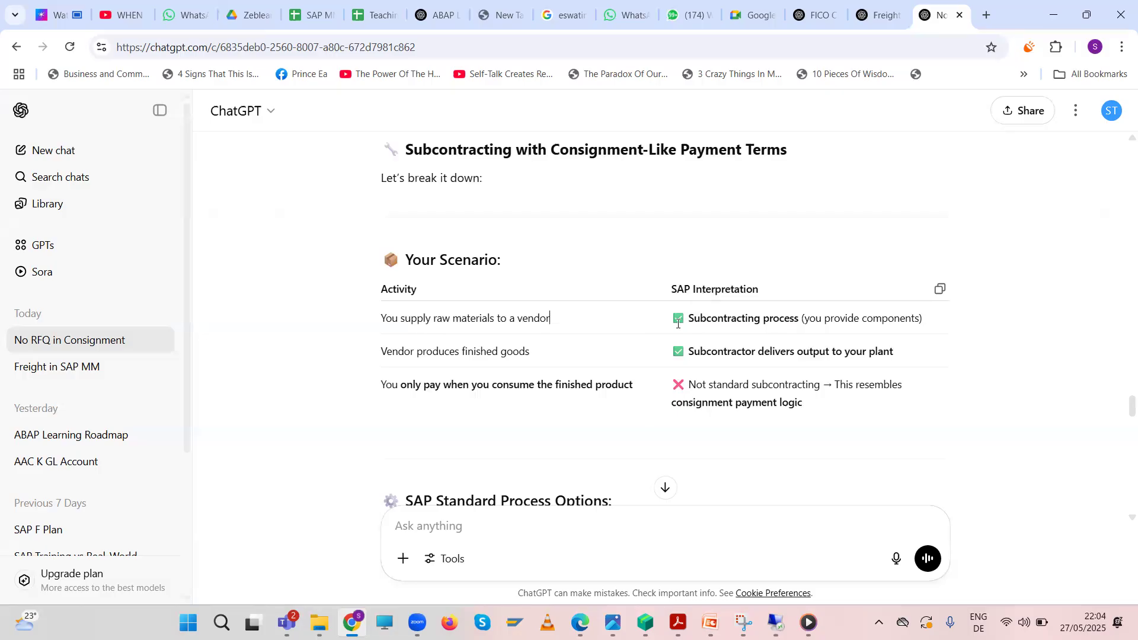
left_click_drag(667, 323, 801, 319)
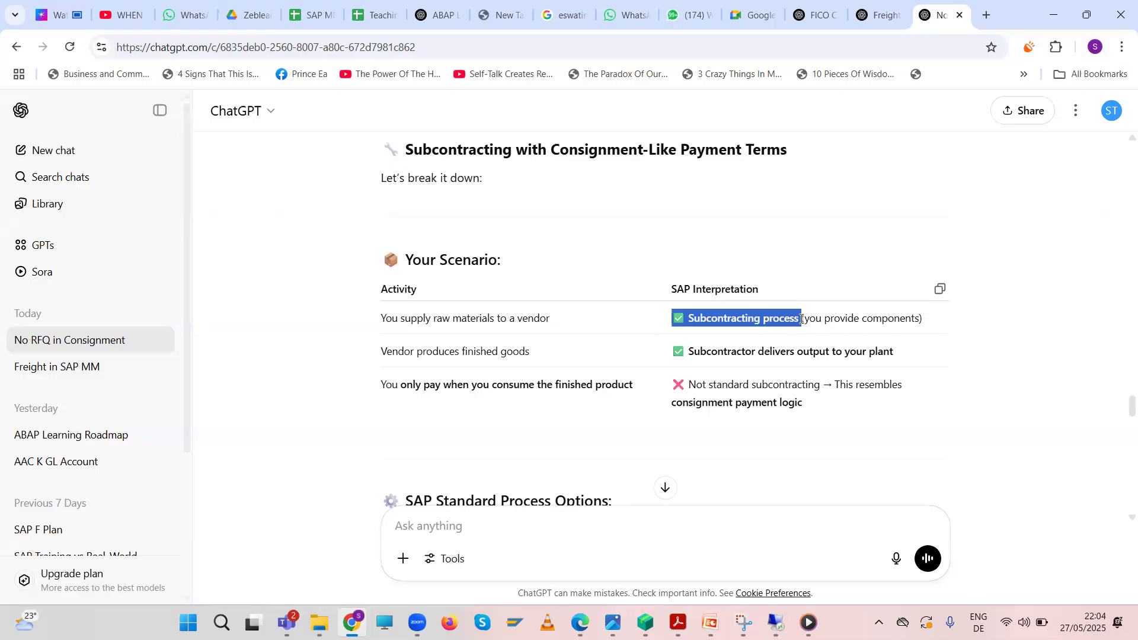
left_click_drag(801, 319, 801, 319)
left_click(667, 321)
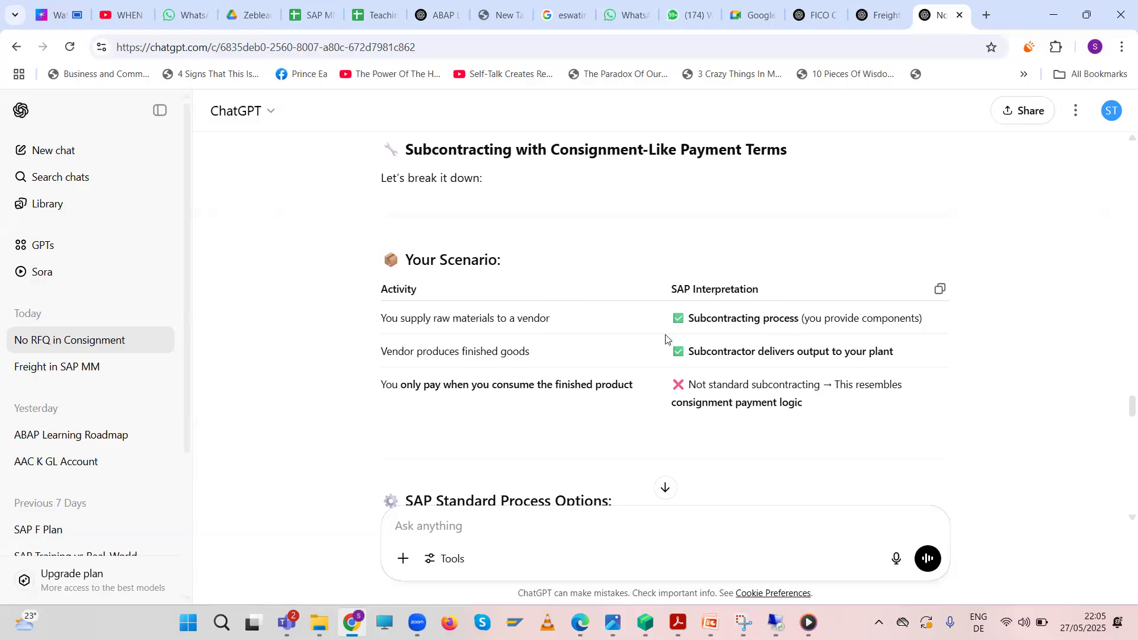